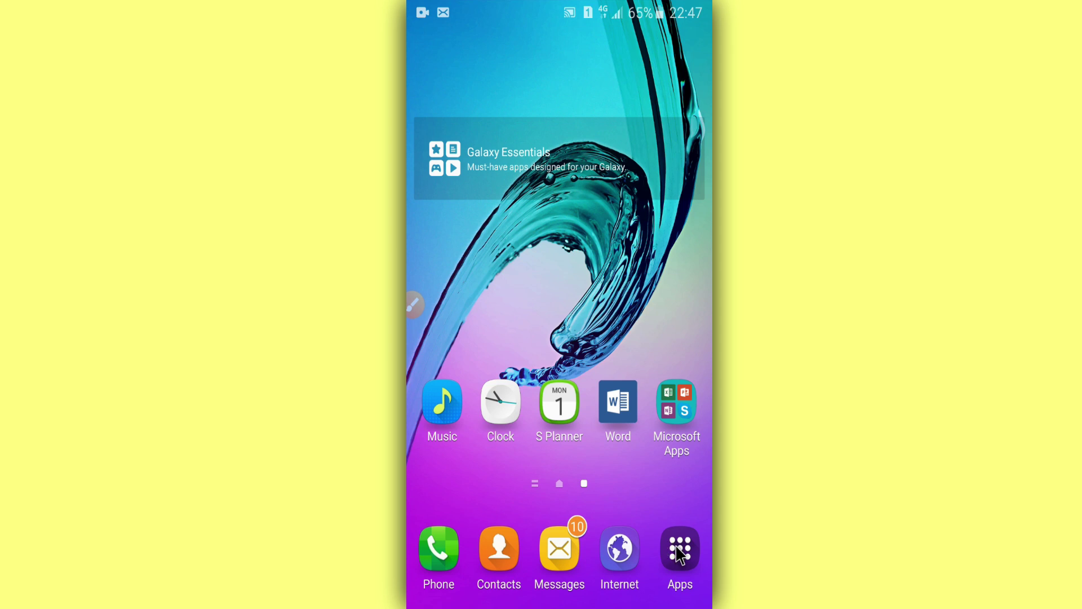
Step: Open the phone's Settings, look through its categories down to the System section, and leave Settings
click(687, 535)
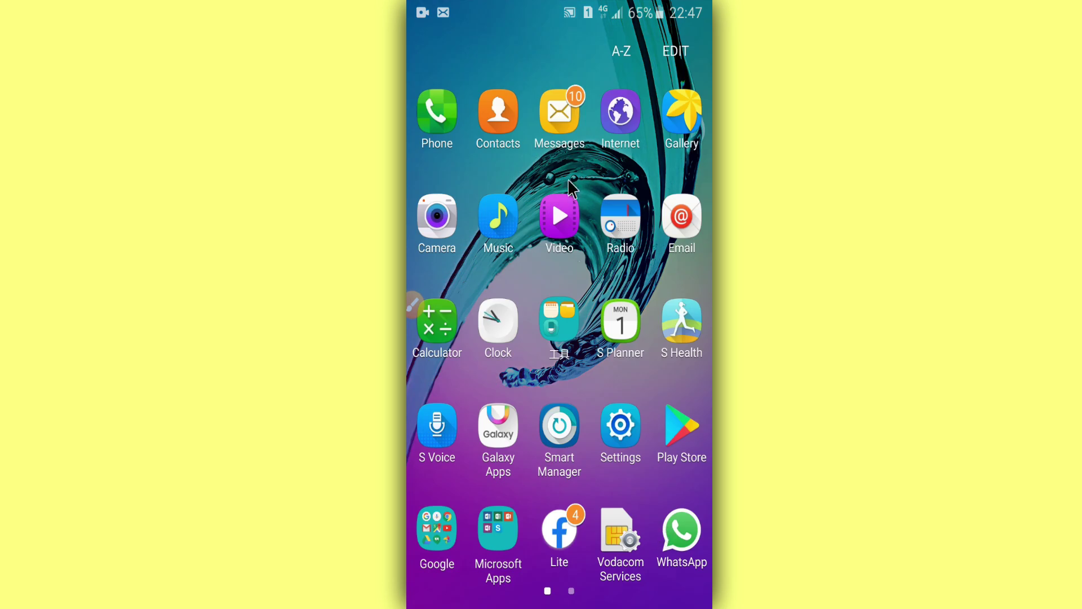
scroll(583, 262, down, 1)
scroll(582, 262, up, 1)
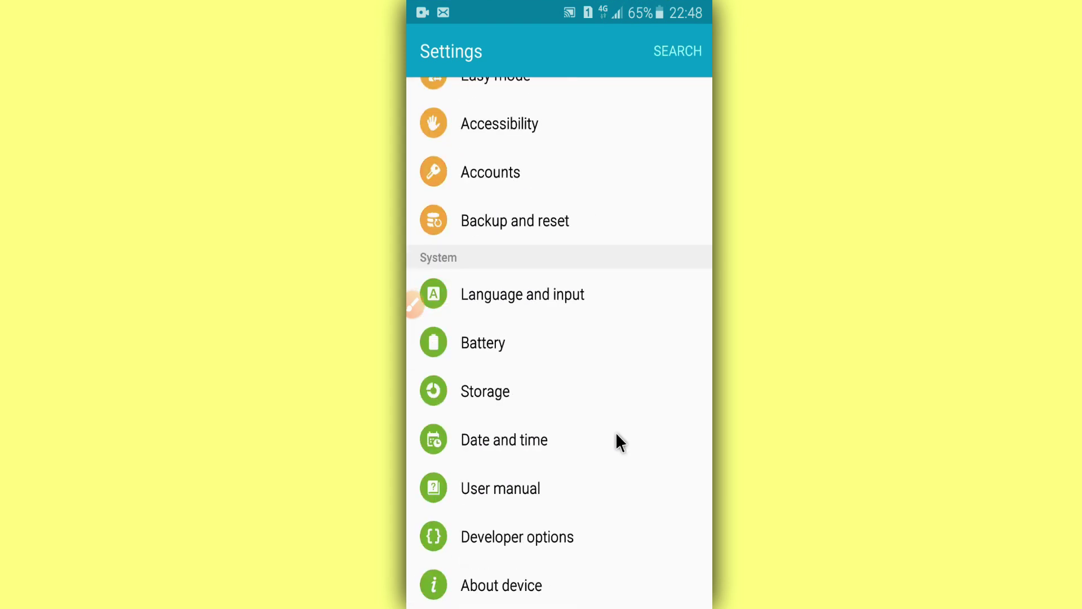
scroll(616, 434, up, 8)
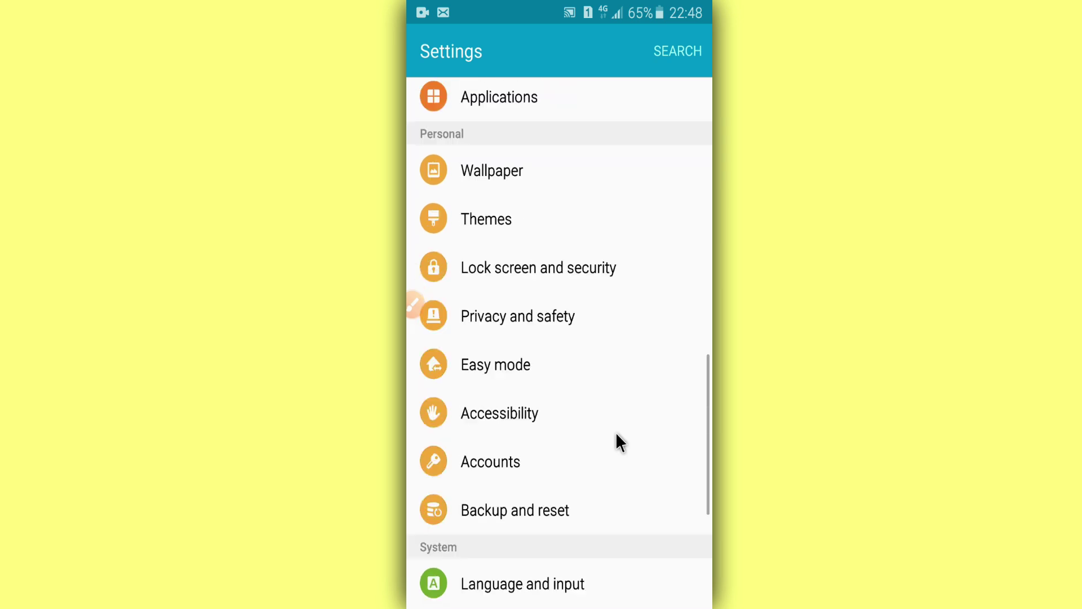
scroll(616, 434, down, 8)
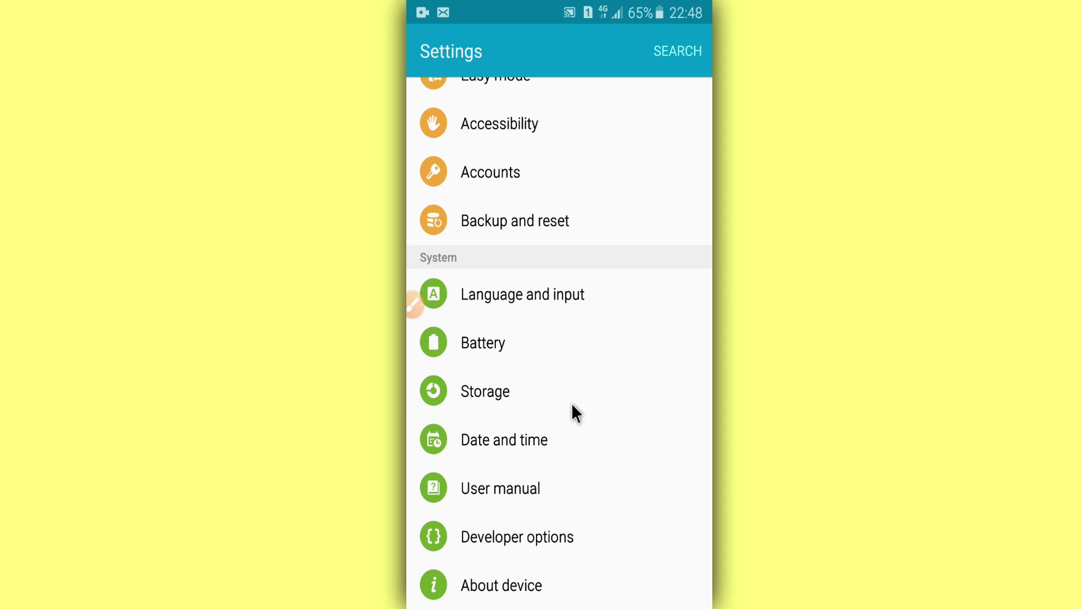
scroll(589, 467, up, 3)
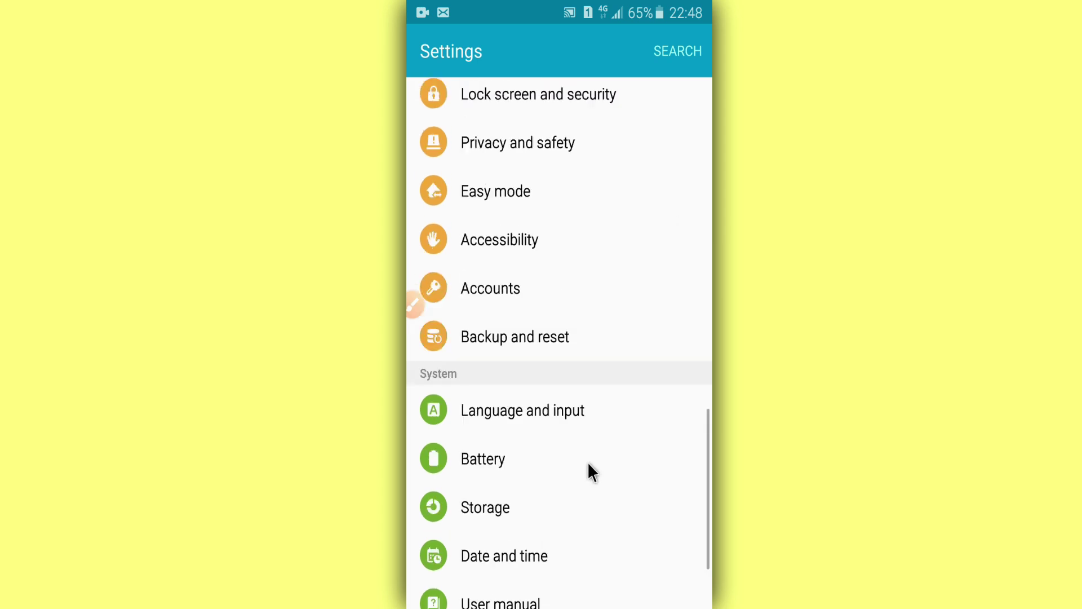
scroll(588, 448, up, 5)
scroll(590, 442, down, 5)
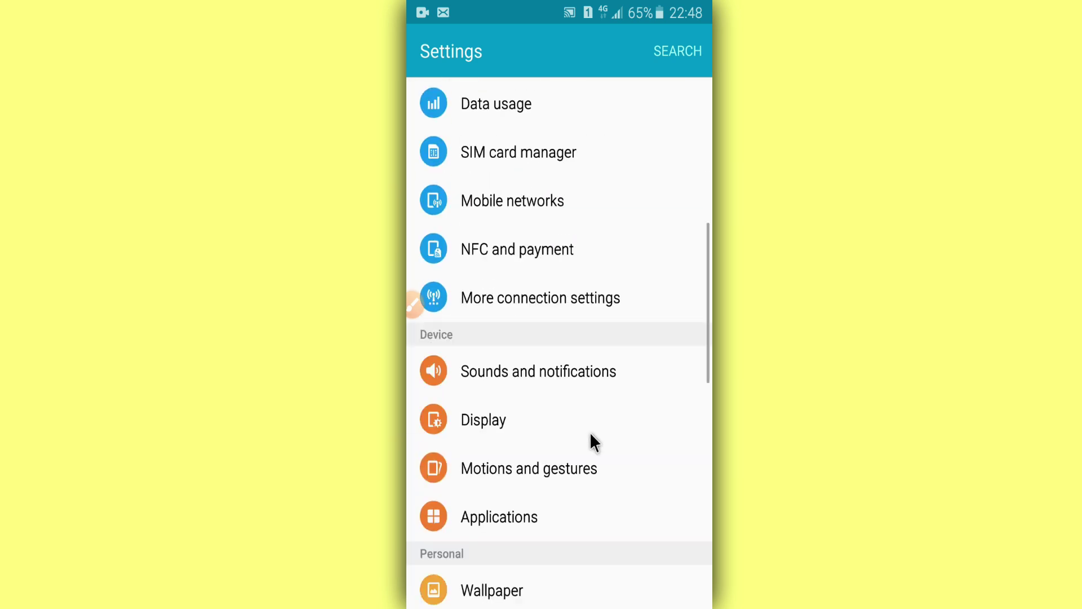
scroll(592, 431, down, 5)
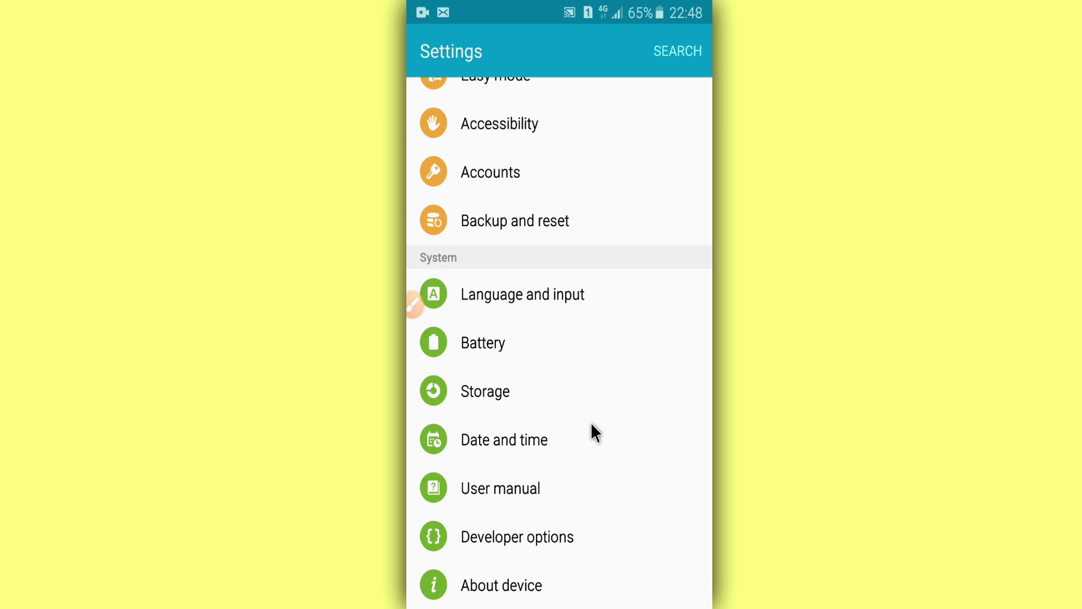
scroll(592, 417, up, 10)
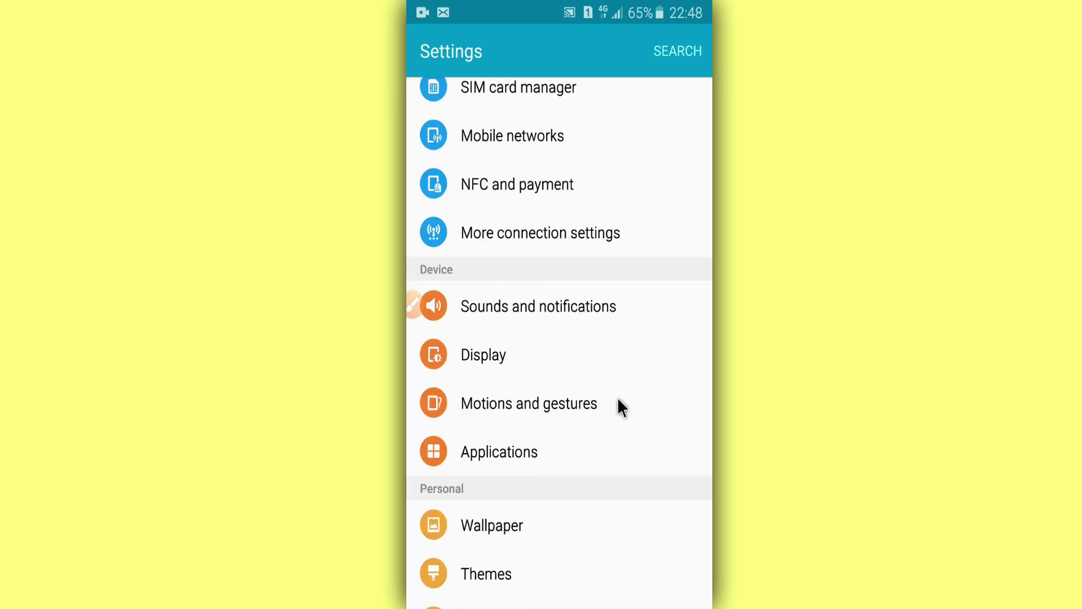
scroll(618, 397, down, 10)
right_click(619, 395)
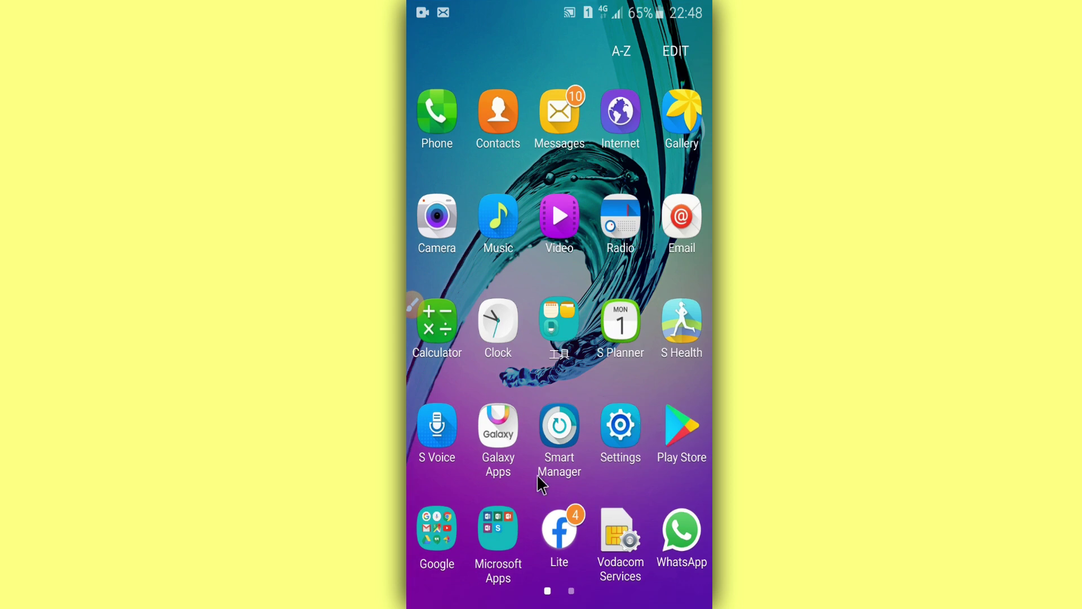
Step: View the About device page in Settings, then open the device name for editing and cancel without changing it
click(614, 424)
scroll(612, 426, down, 10)
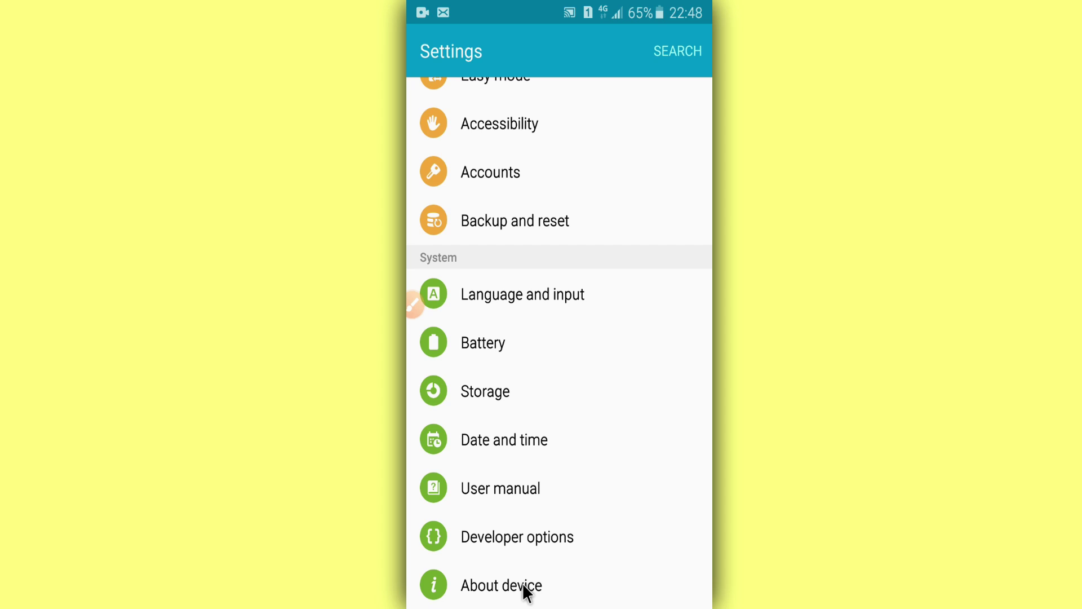
click(523, 586)
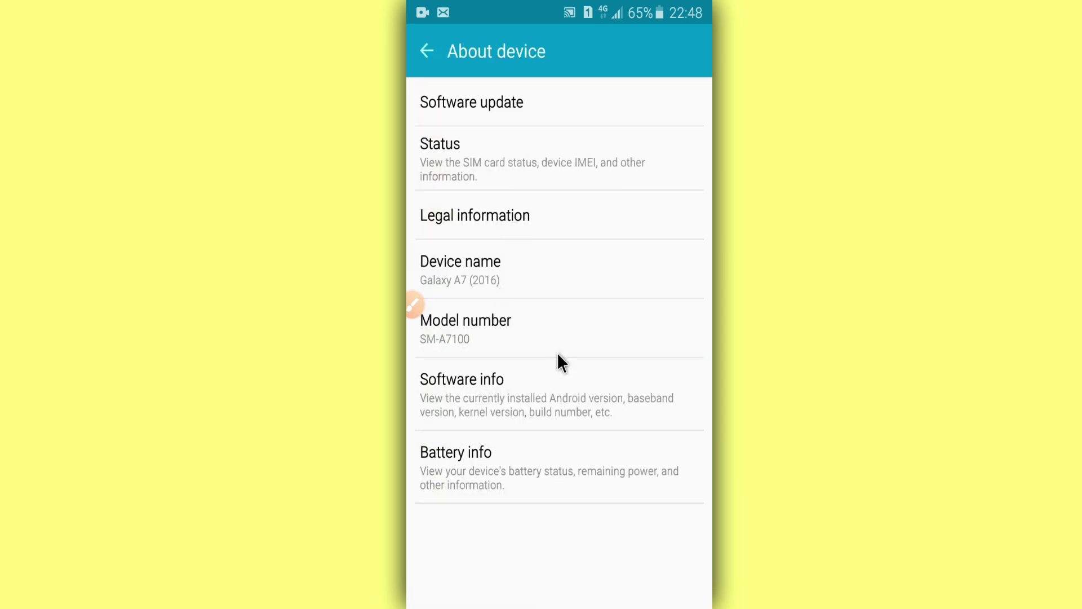
click(546, 277)
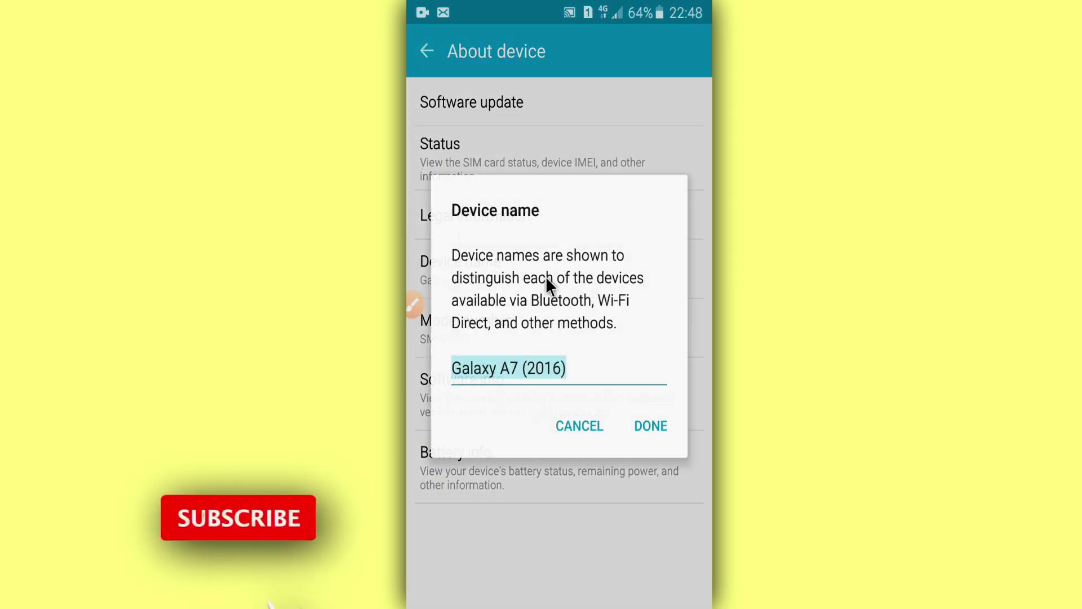
right_click(545, 278)
right_click(523, 303)
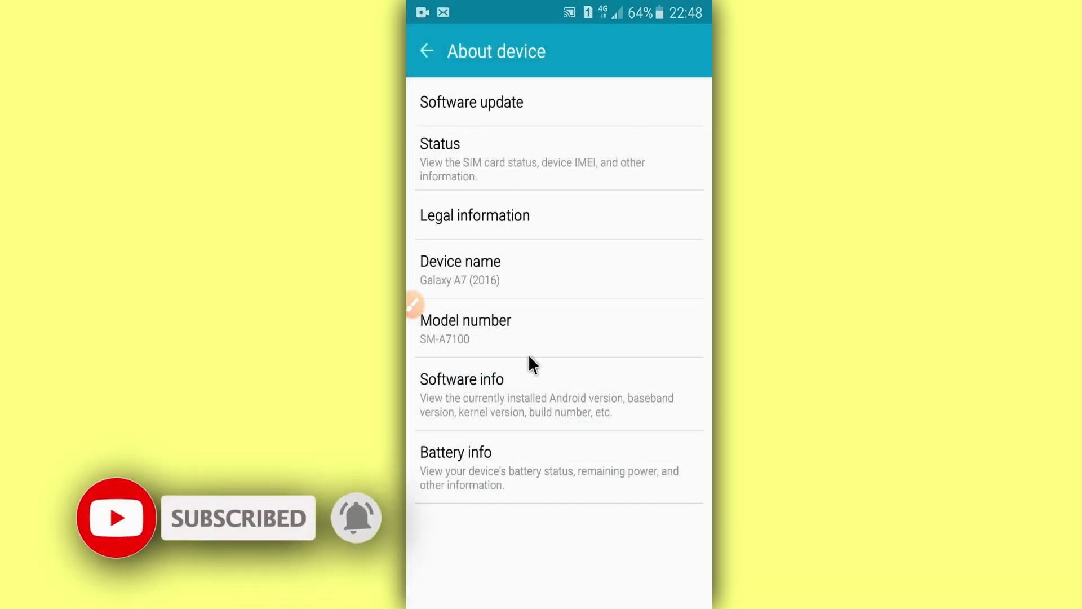
Step: Check the Android version in the device's software information and return to the app list
click(537, 396)
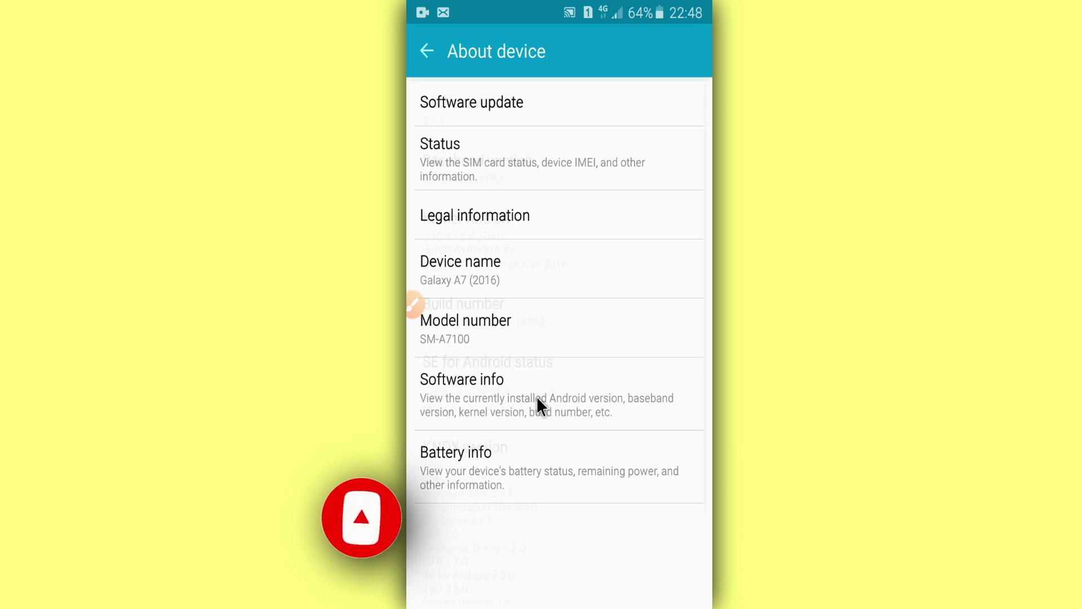
click(459, 125)
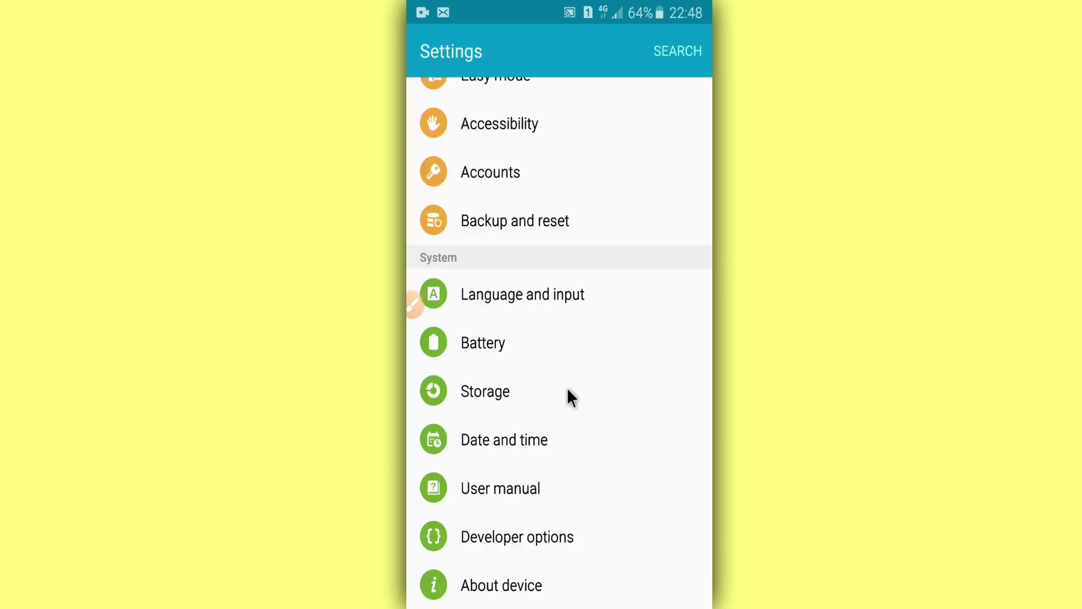
right_click(568, 389)
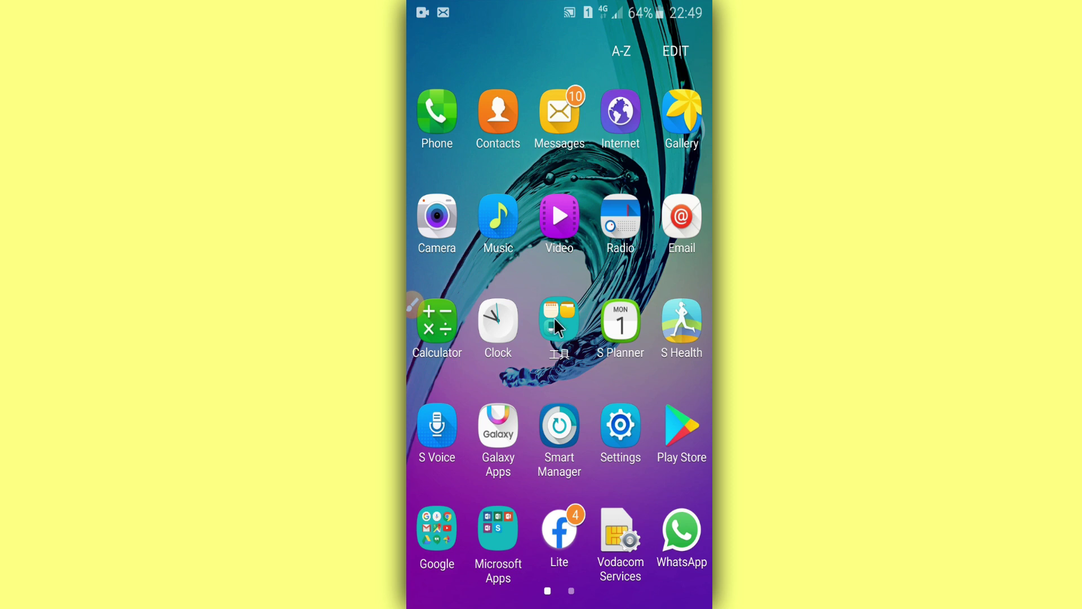
Step: Switch to Chrome from the Google folder and search the web for "kingroot apk"
click(445, 515)
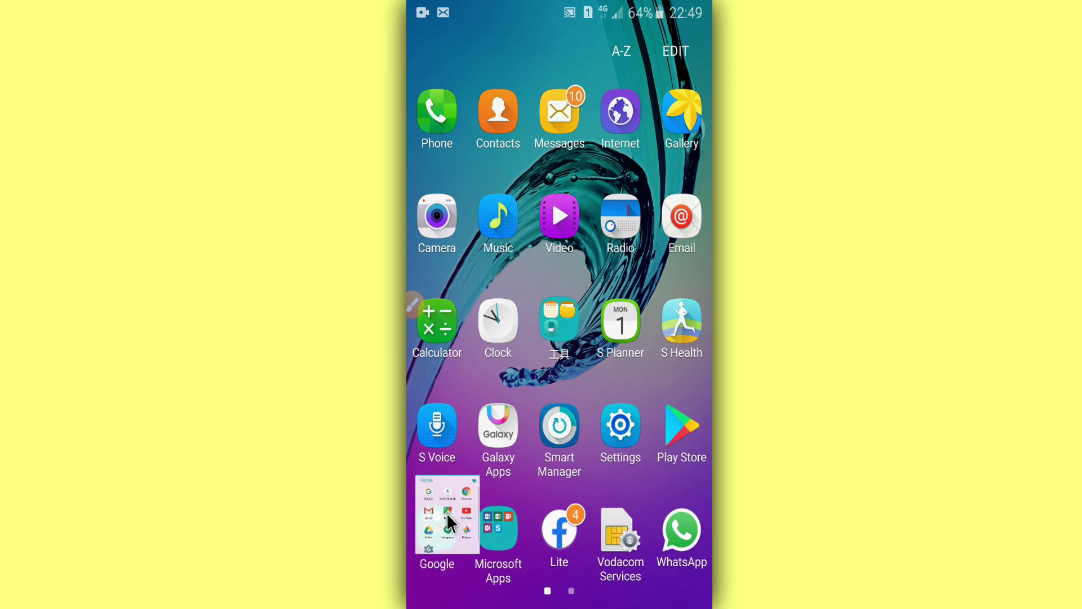
right_click(630, 222)
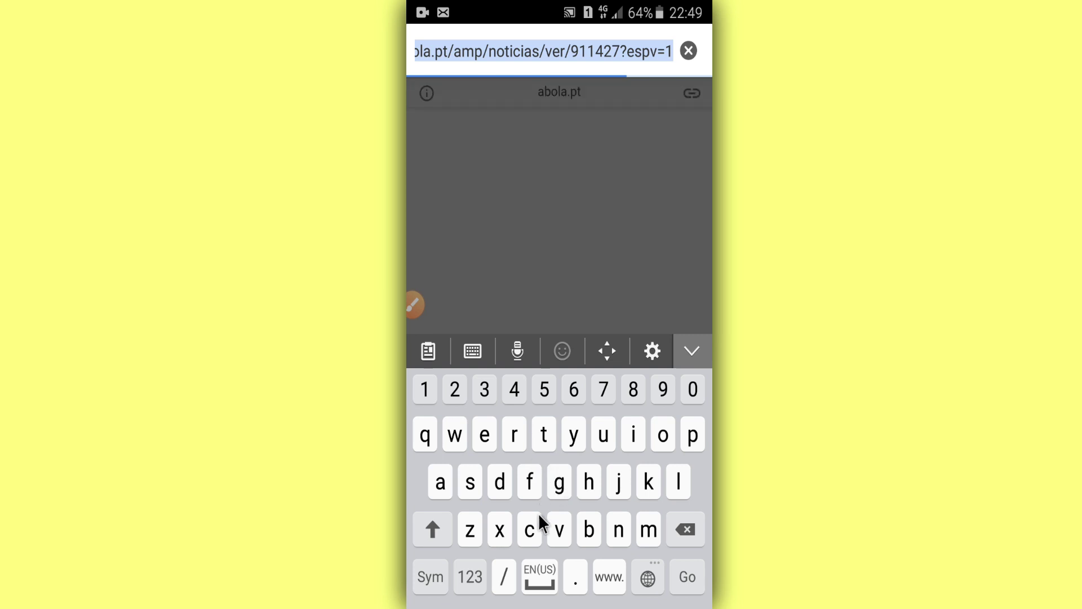
text(ki)
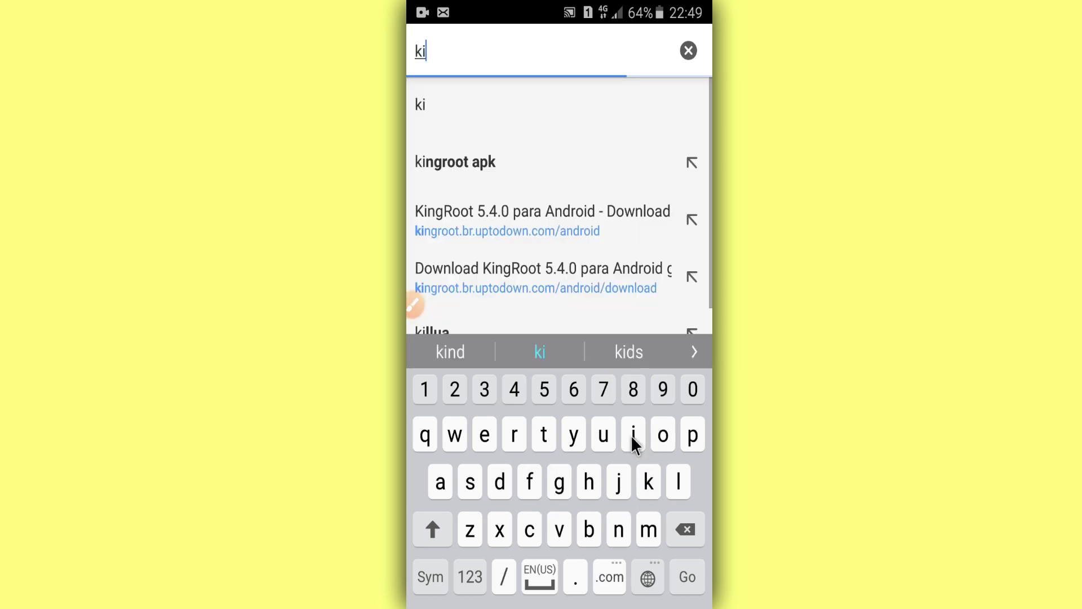
click(476, 161)
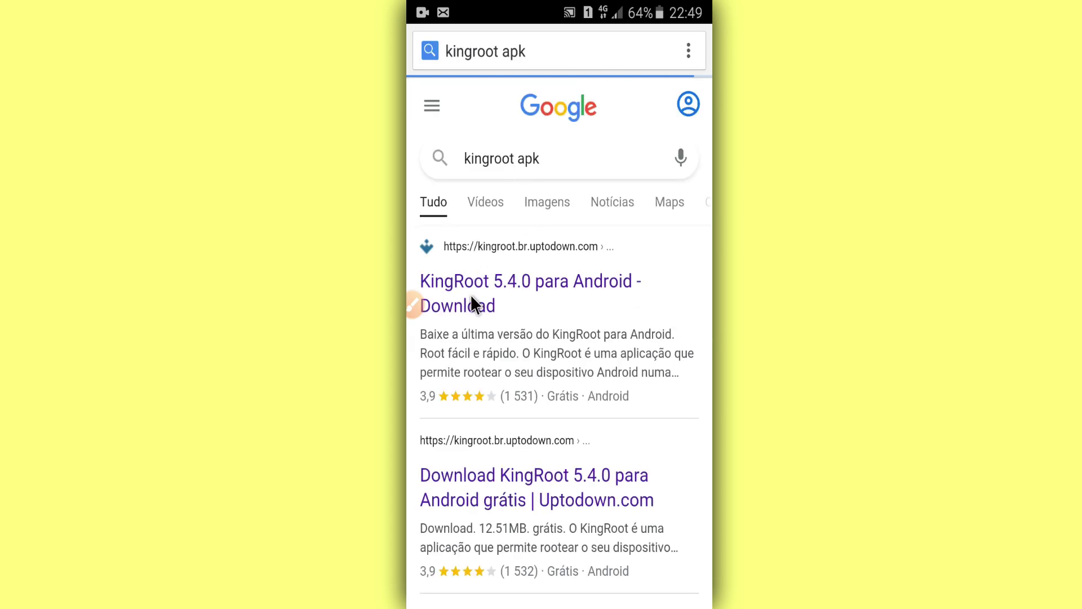
Step: Open the Uptodown result for KingRoot 5.4.0, dismiss the Chrome update notice, and go to the latest version's download page
click(491, 307)
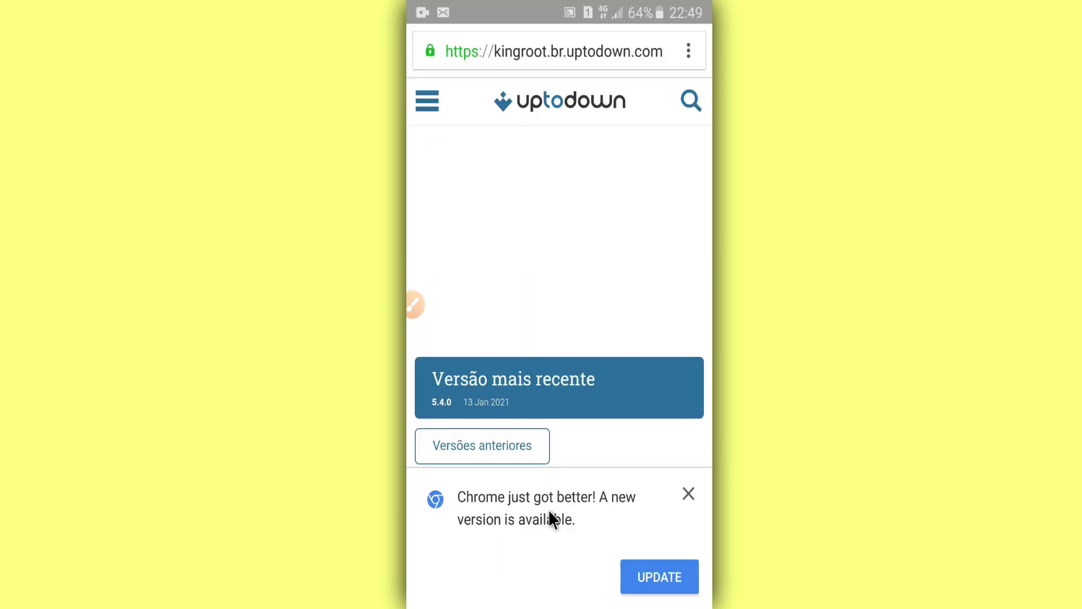
click(688, 493)
scroll(519, 388, up, 3)
scroll(530, 395, down, 3)
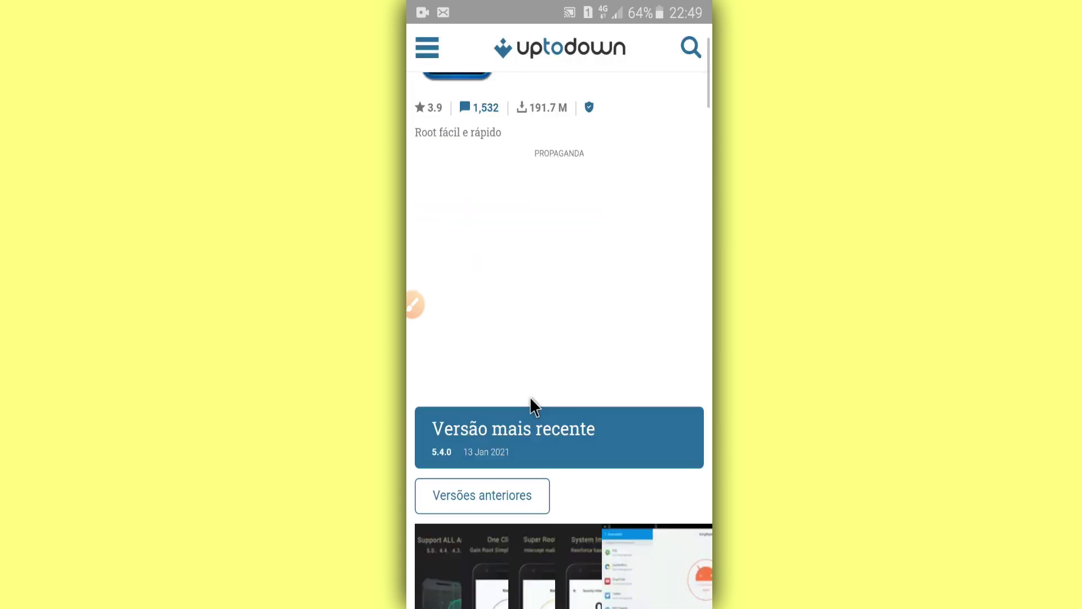
click(547, 451)
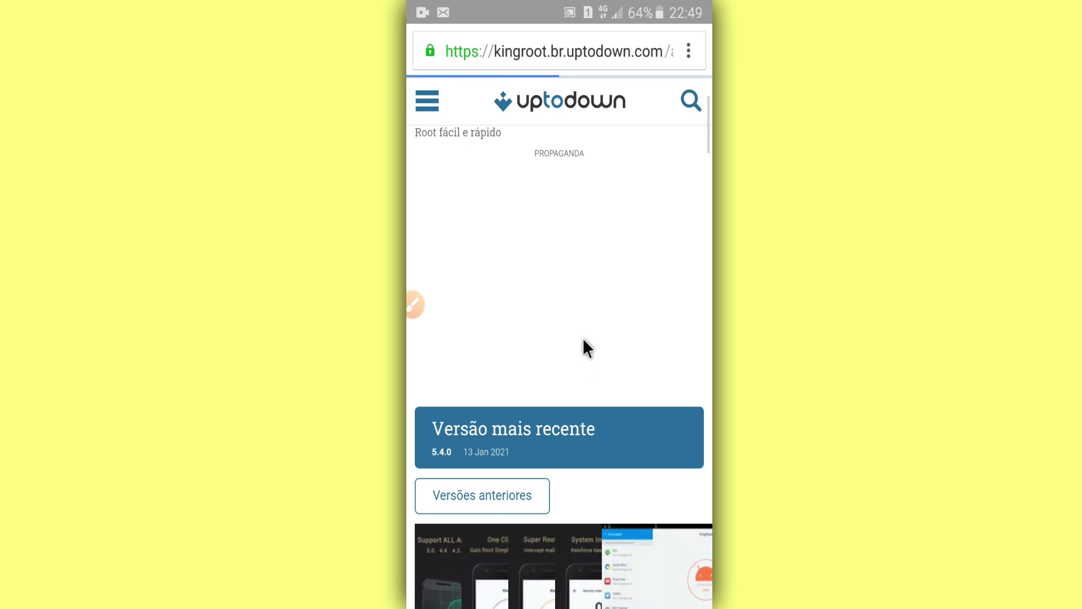
scroll(600, 323, down, 4)
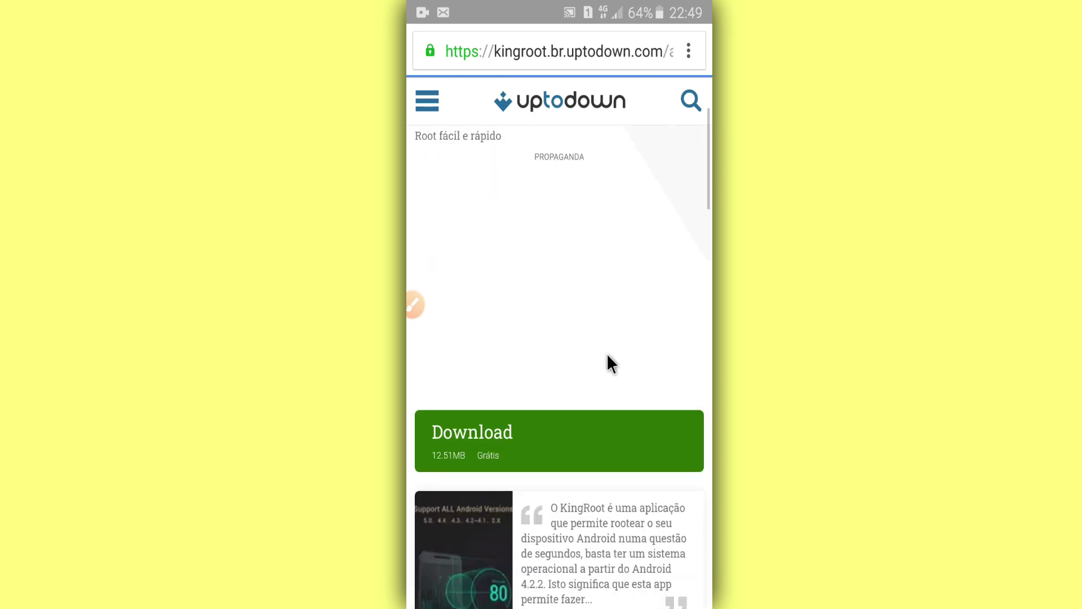
Step: Circle the page's Download label freehand with the screen-drawing brush, then close the drawing overlay
click(417, 309)
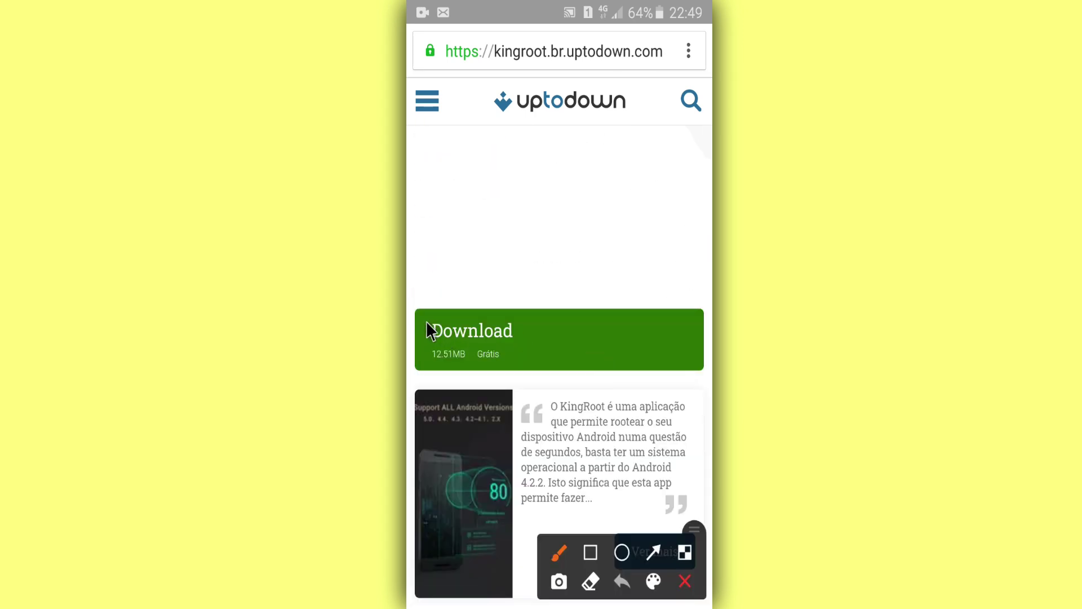
mouse_move(427, 319)
mouse_down()
mouse_move(483, 366)
mouse_move(434, 315)
mouse_up()
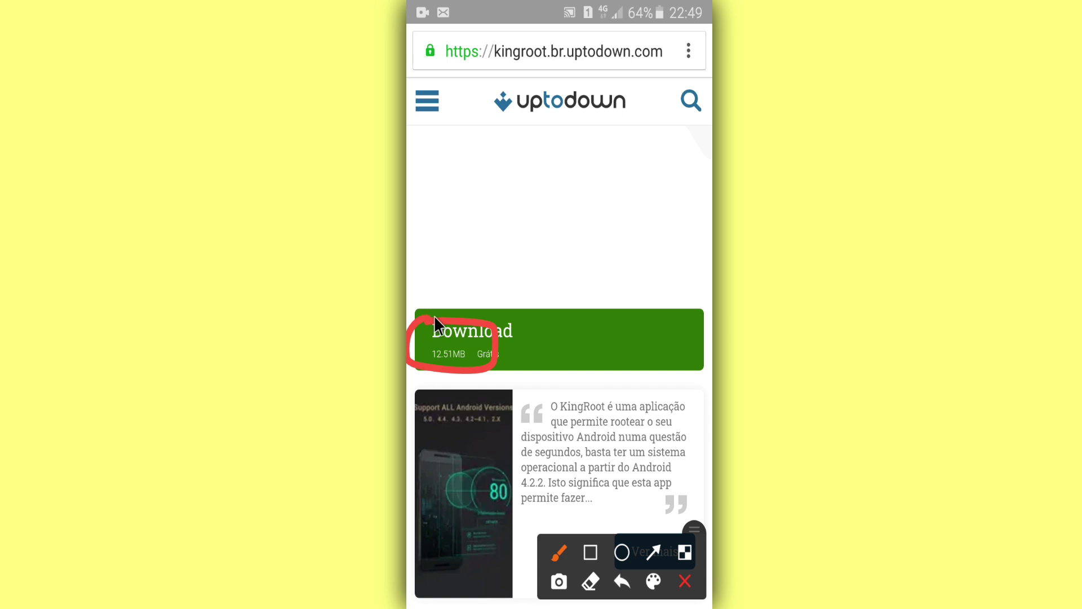
click(685, 581)
Step: Download kingroot-5-4-0.apk, agree to keep it, and open the existing copy from the recent files
click(529, 356)
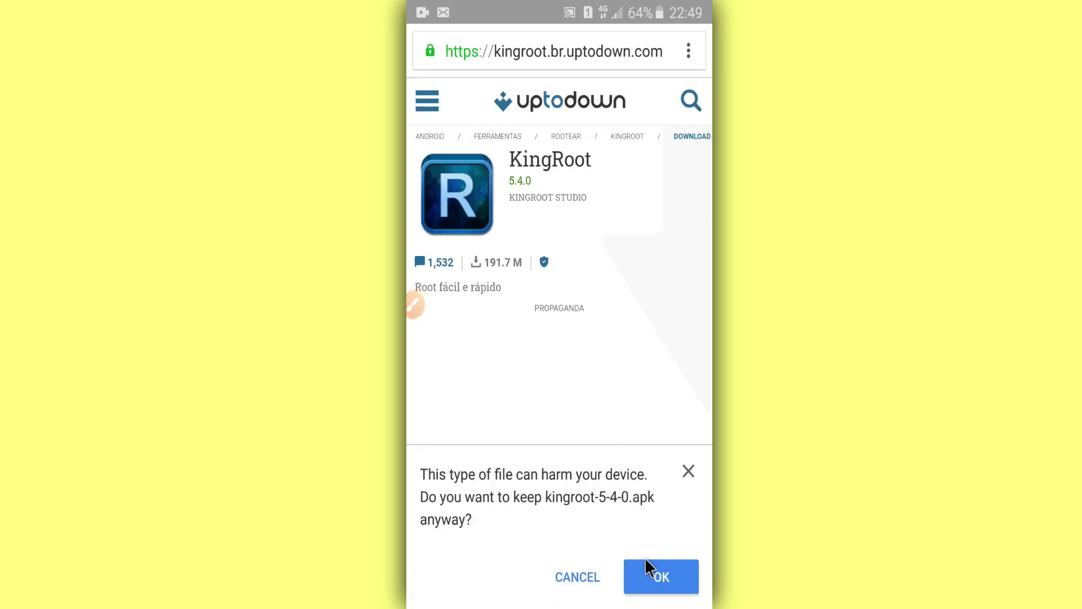
click(662, 578)
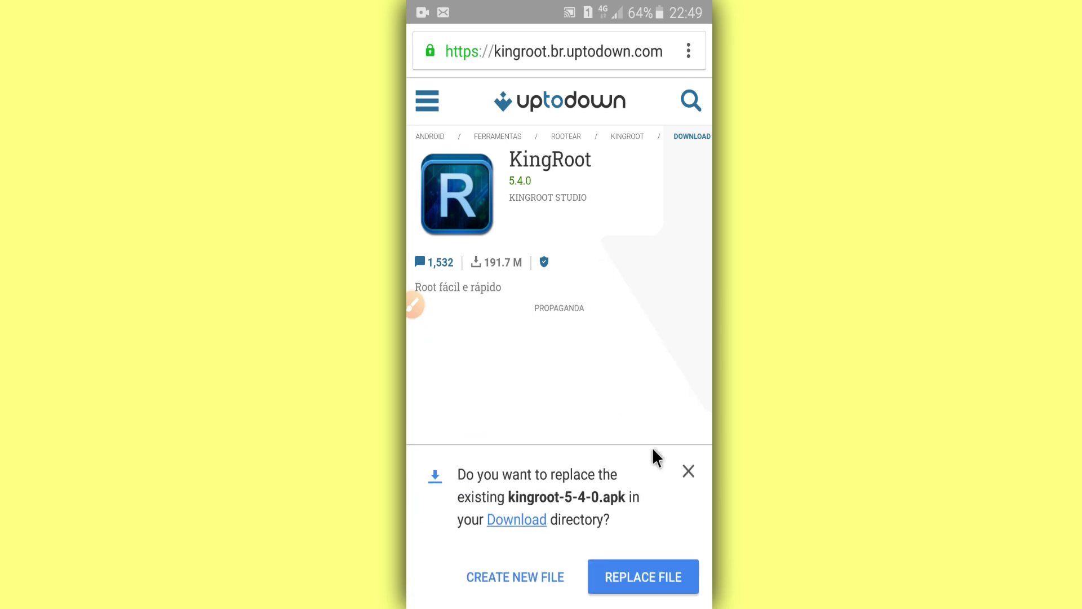
click(525, 519)
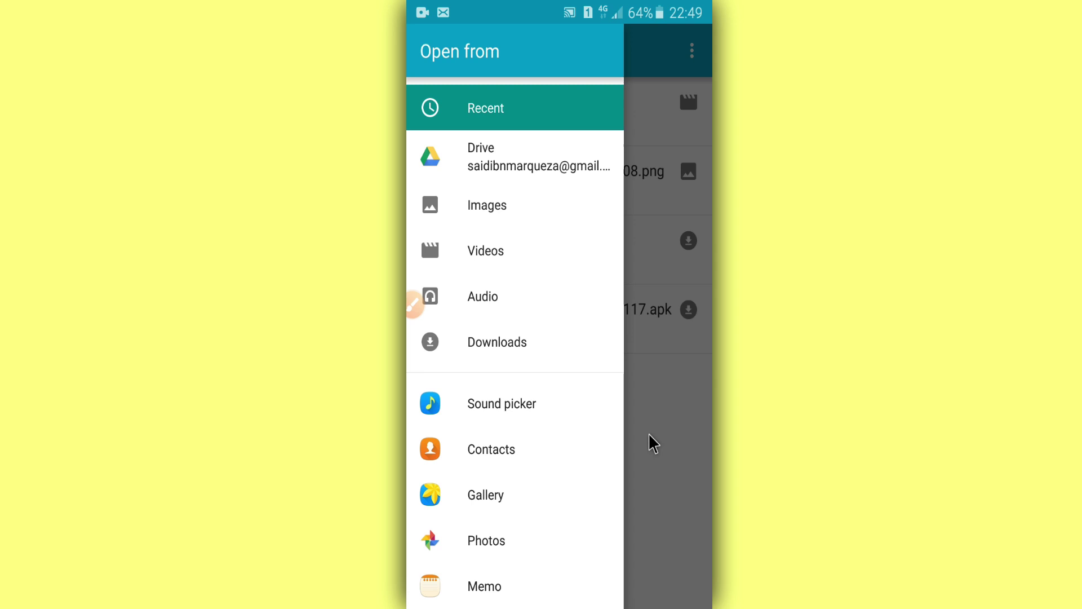
click(640, 434)
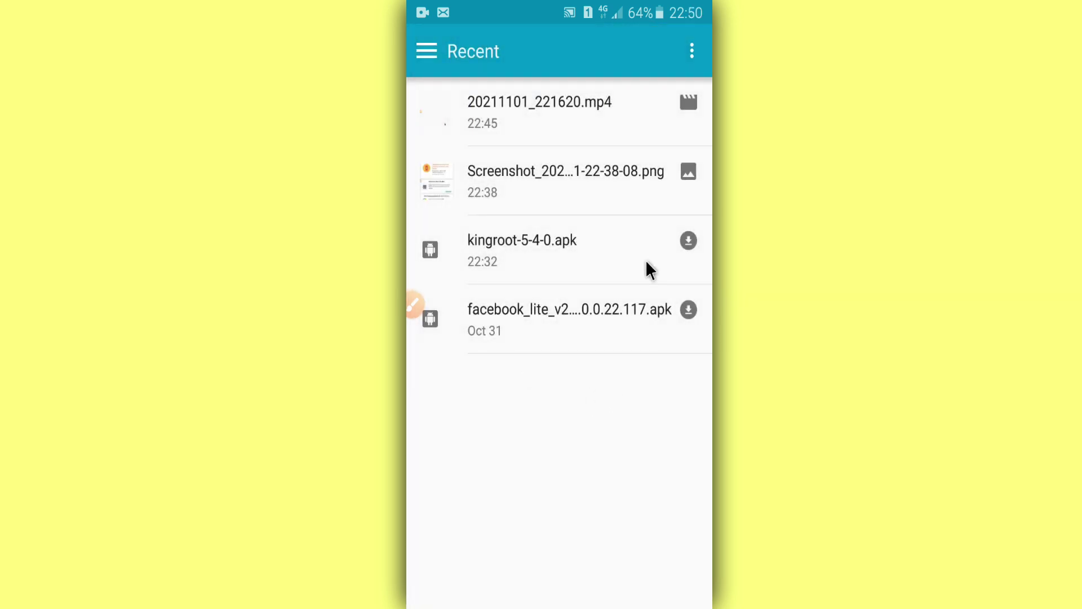
click(564, 262)
click(590, 237)
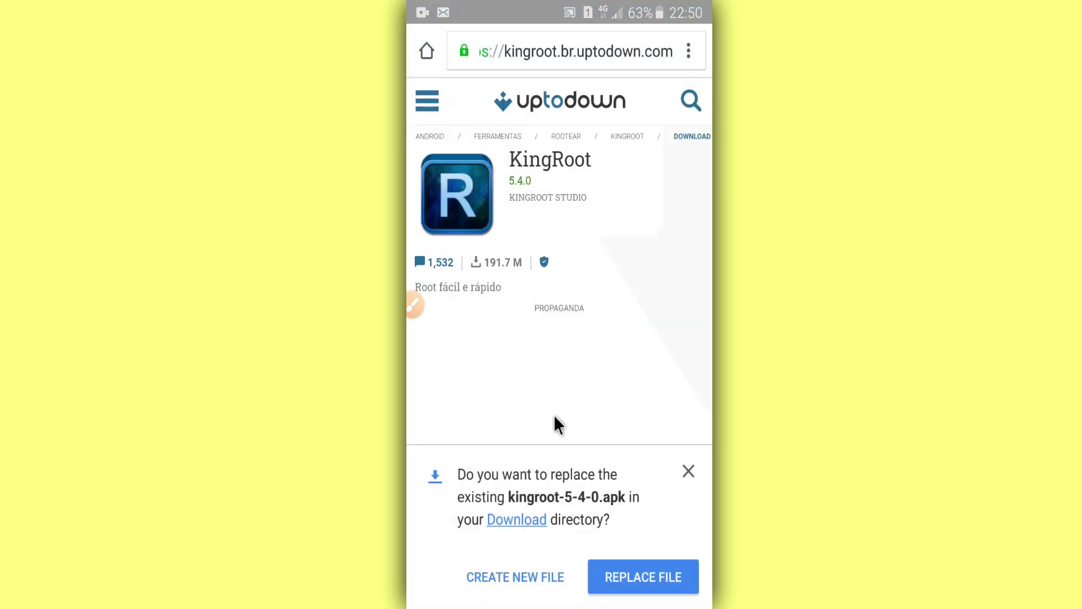
Step: Return to the phone's home screen and browse the pages of the full app list
key(Home)
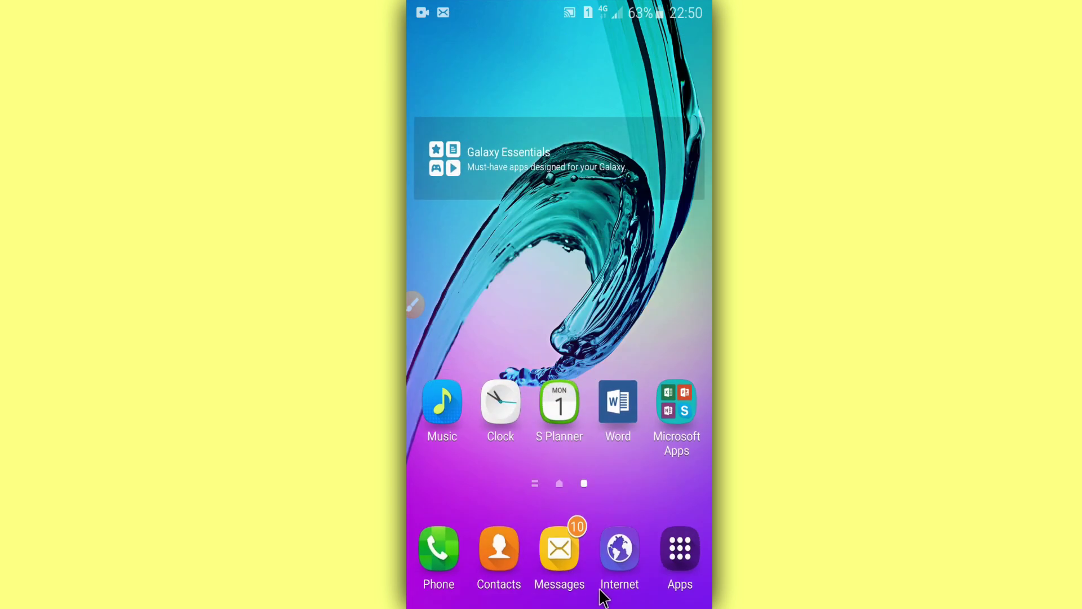
click(687, 549)
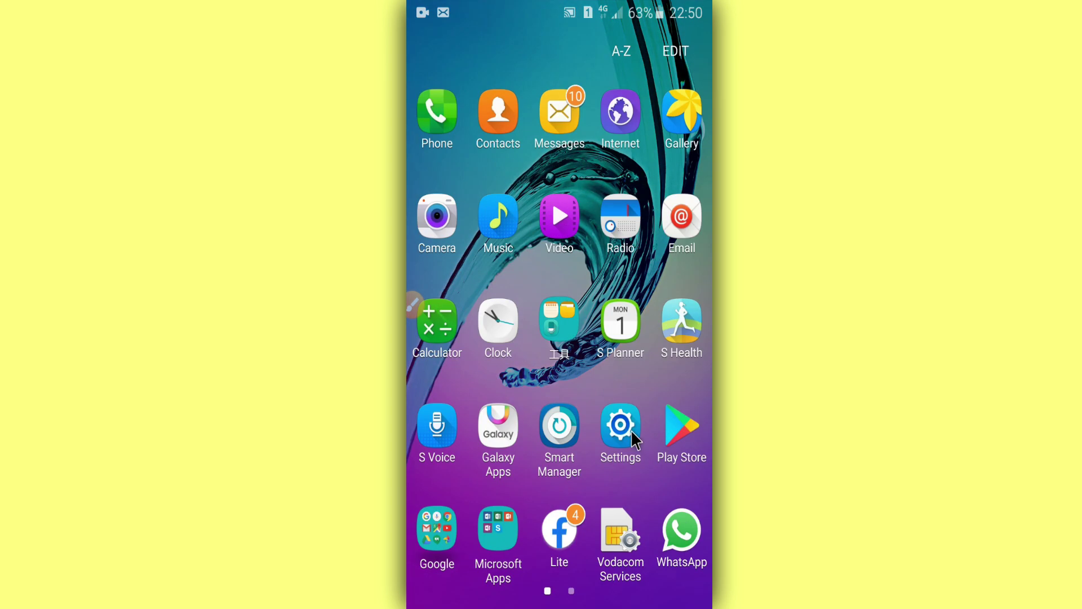
scroll(634, 431, down, 1)
scroll(637, 398, up, 1)
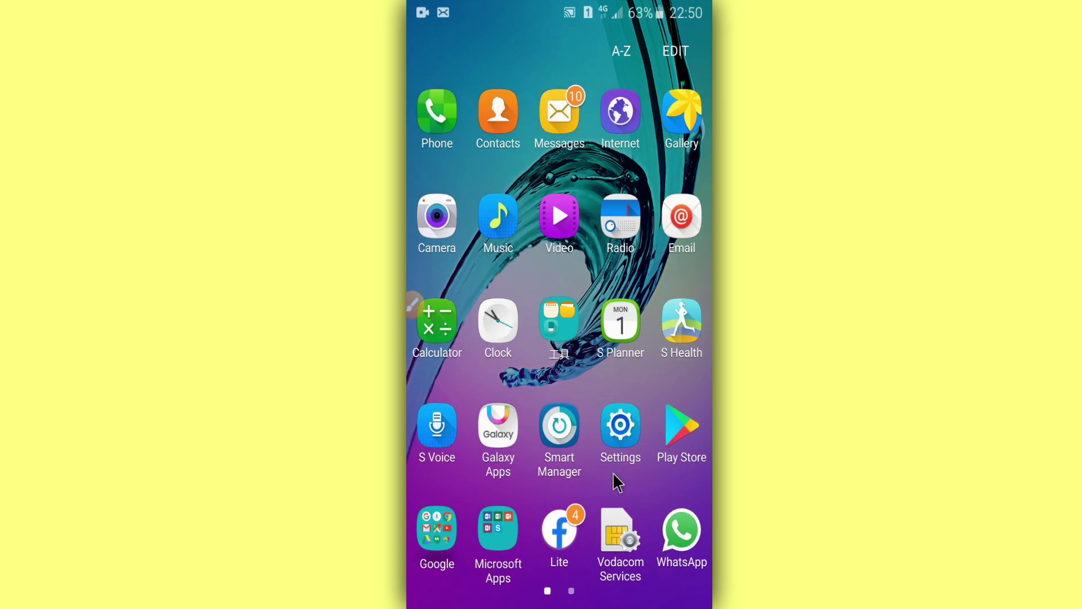
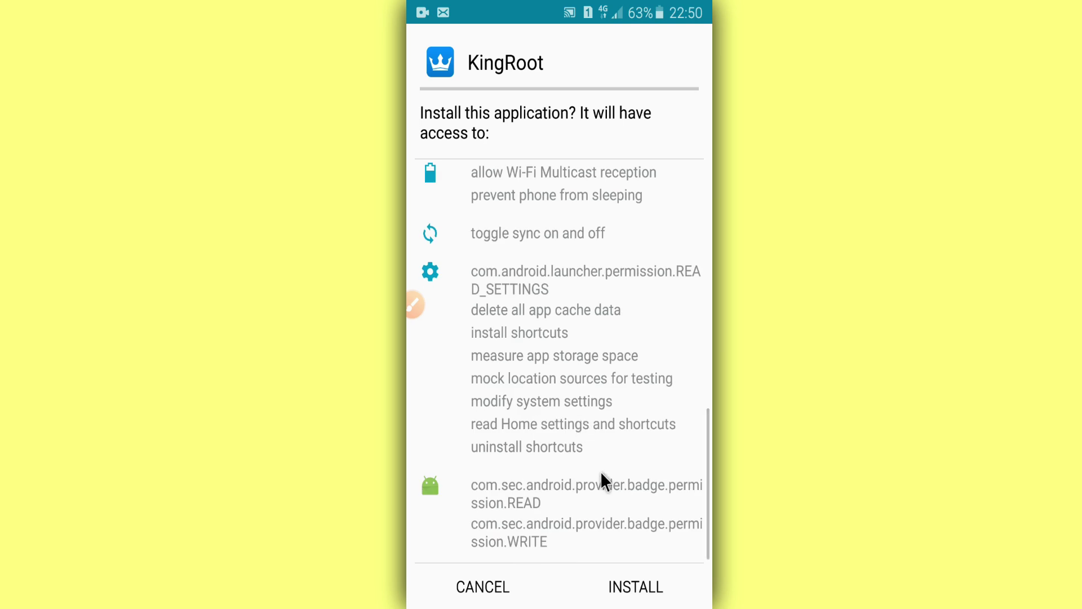
Step: Install KingRoot with the listed permissions and choose to install it anyway despite the Play Protect block
click(634, 574)
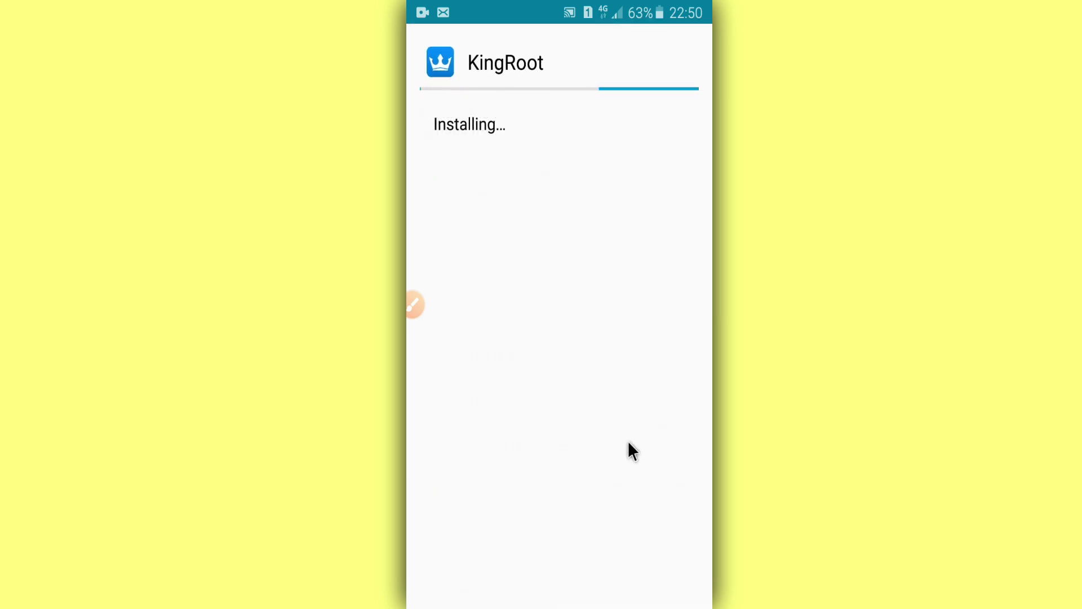
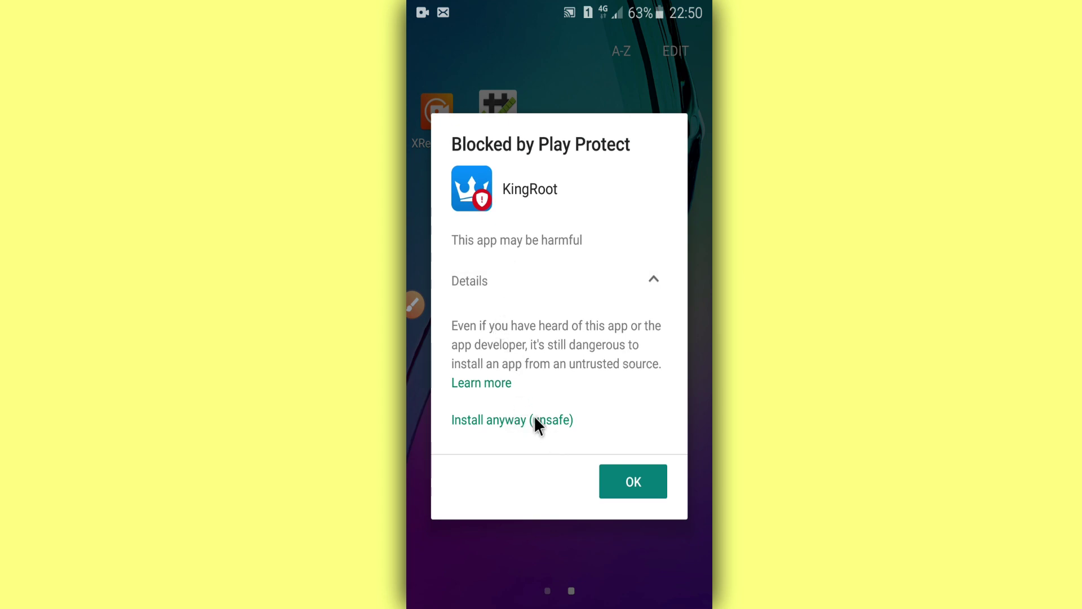
click(515, 418)
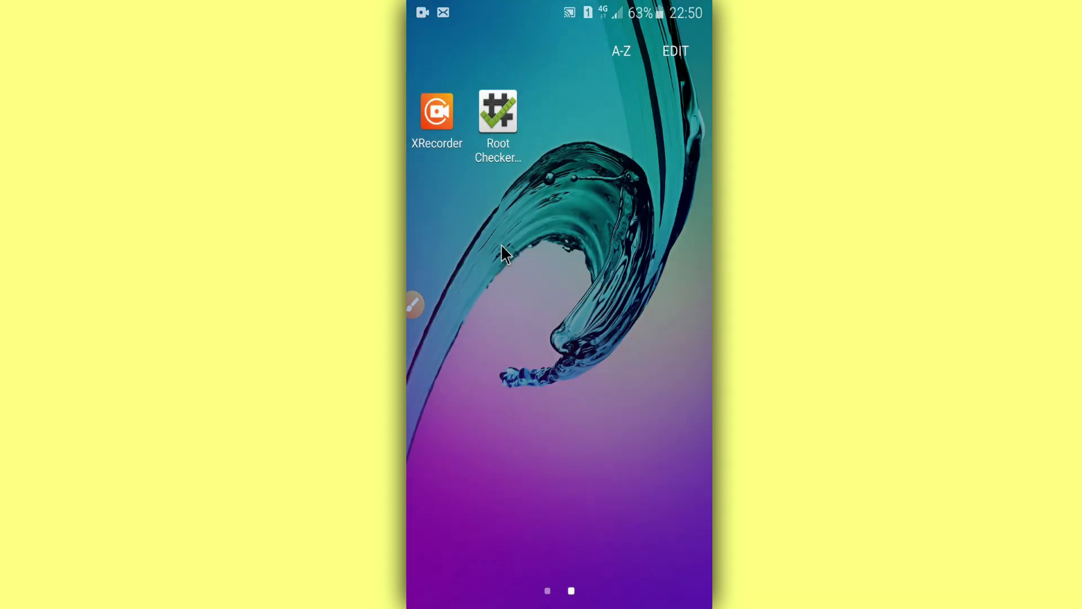
Step: Search the Play Store for root and open the page of the installed Root Checker app
drag(527, 476, 539, 462)
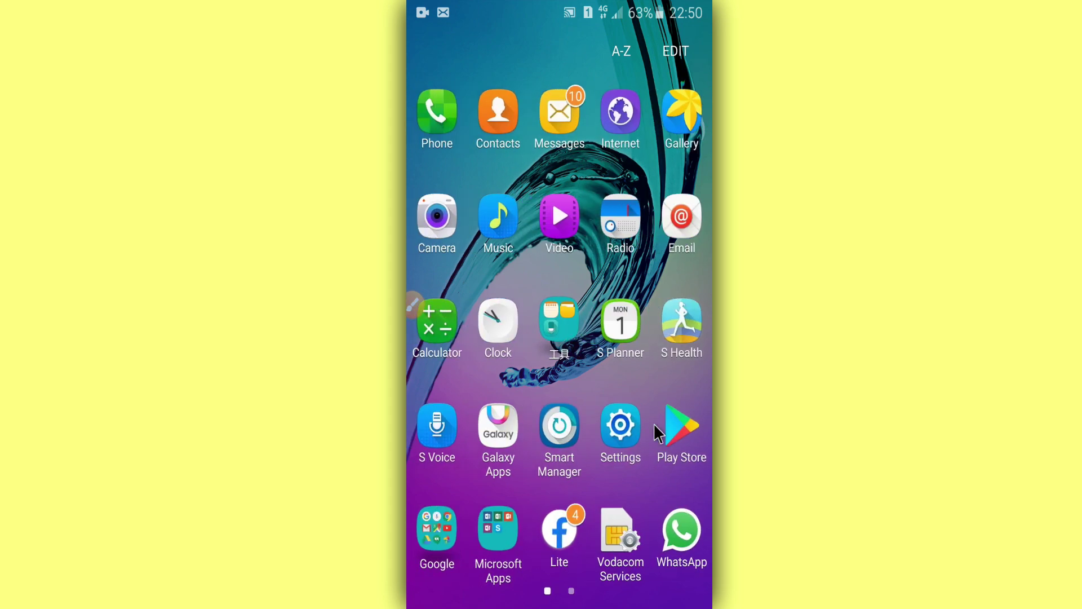
click(679, 428)
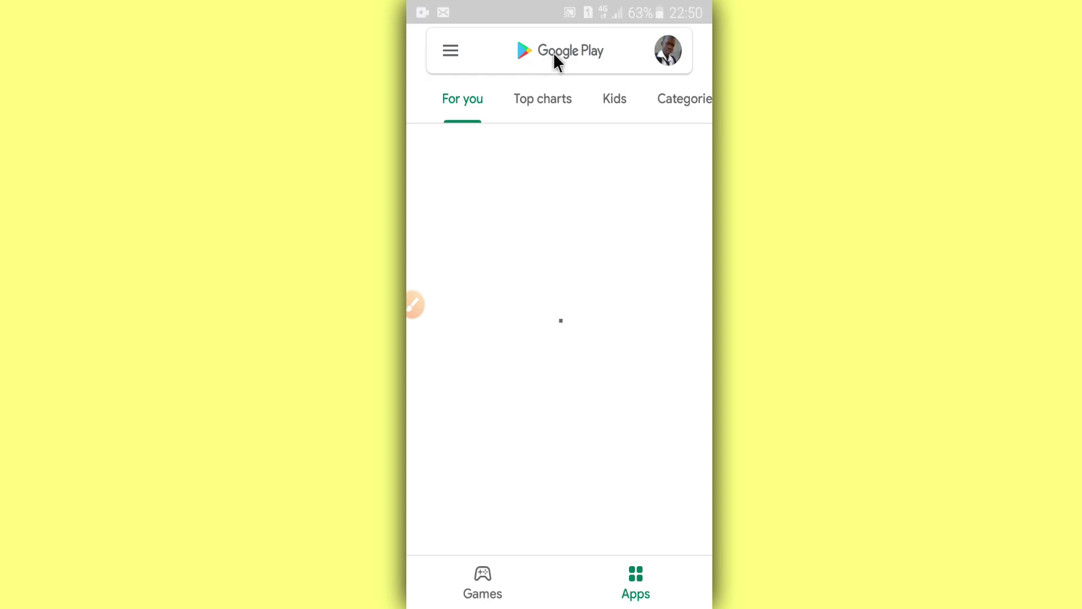
click(553, 52)
click(534, 97)
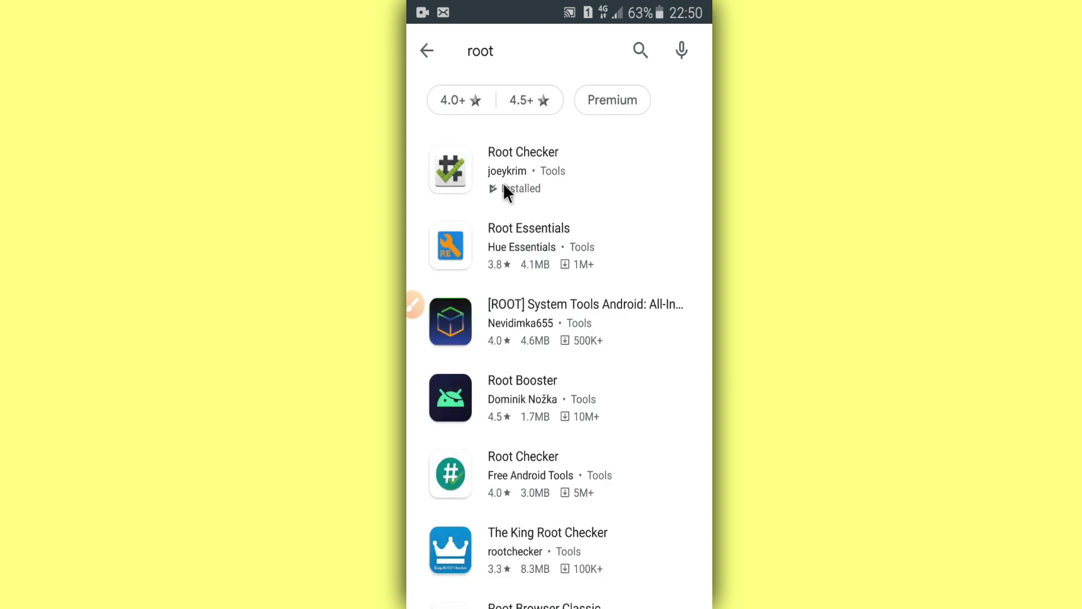
click(571, 165)
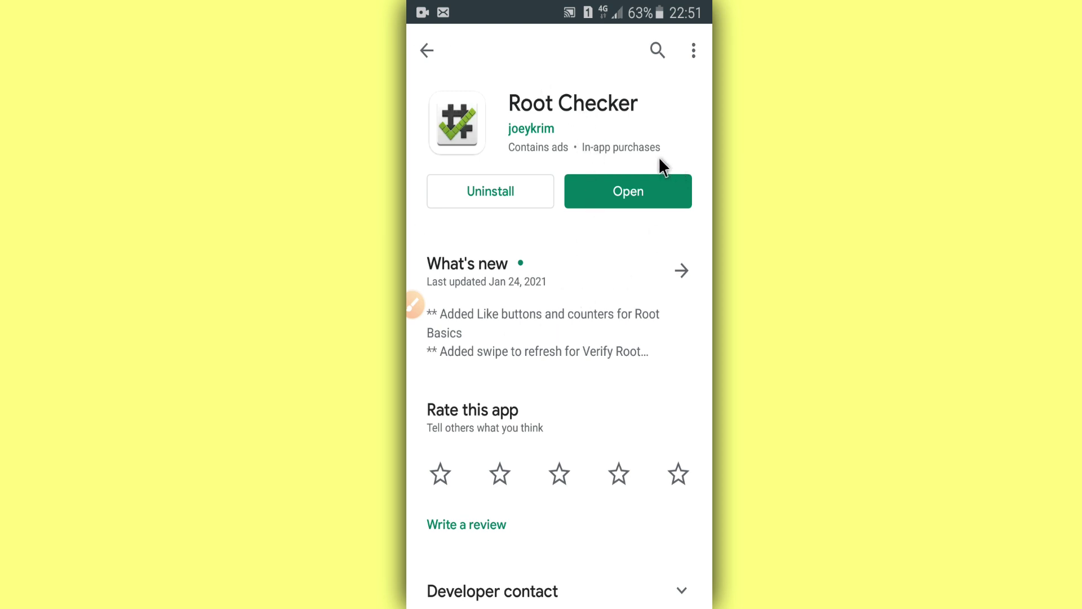
Step: Launch Root Checker, verify the phone's root status, and return to the app list
click(629, 181)
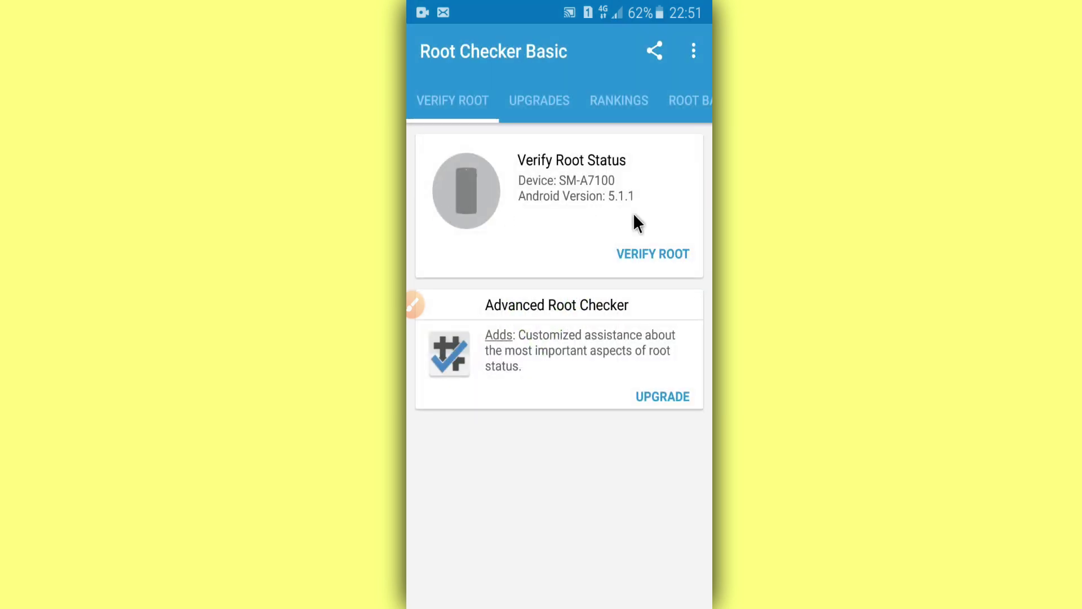
click(586, 212)
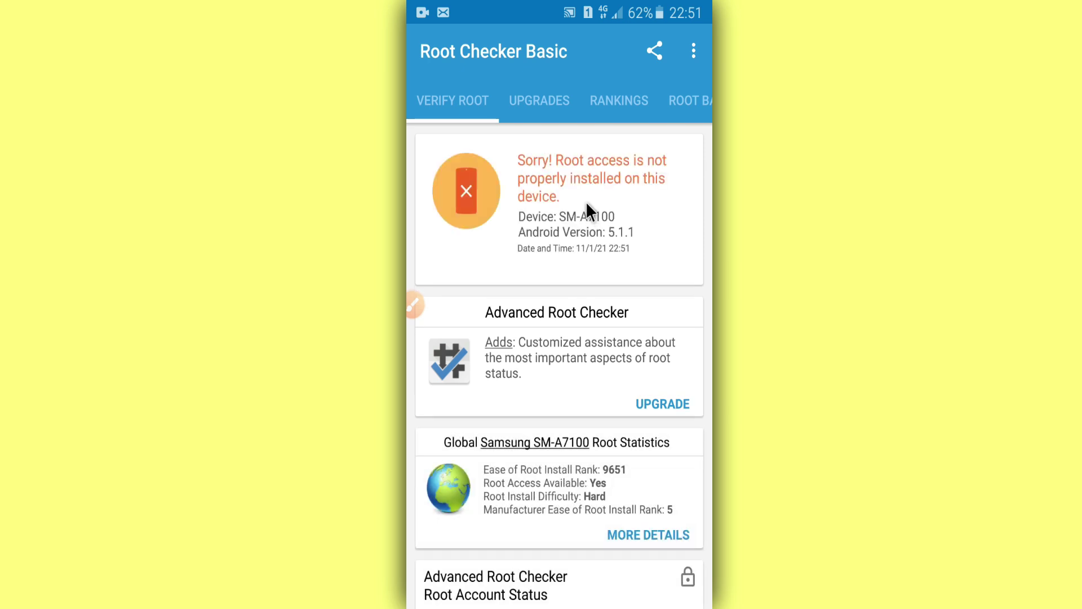
right_click(629, 228)
right_click(583, 289)
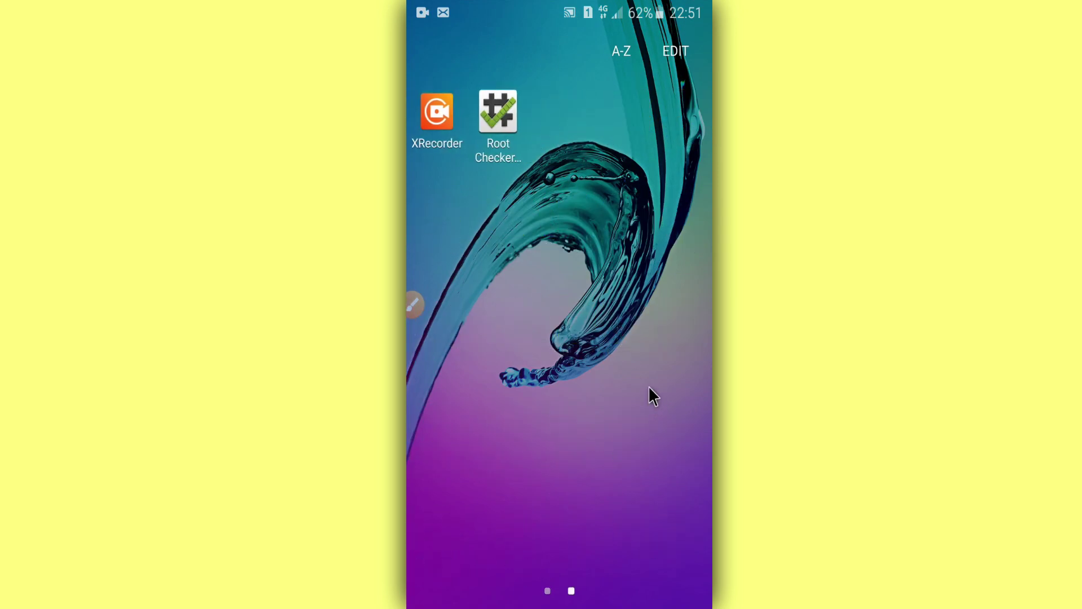
Step: Open the phone's Settings and go to the Software info page under About device
scroll(620, 364, up, 1)
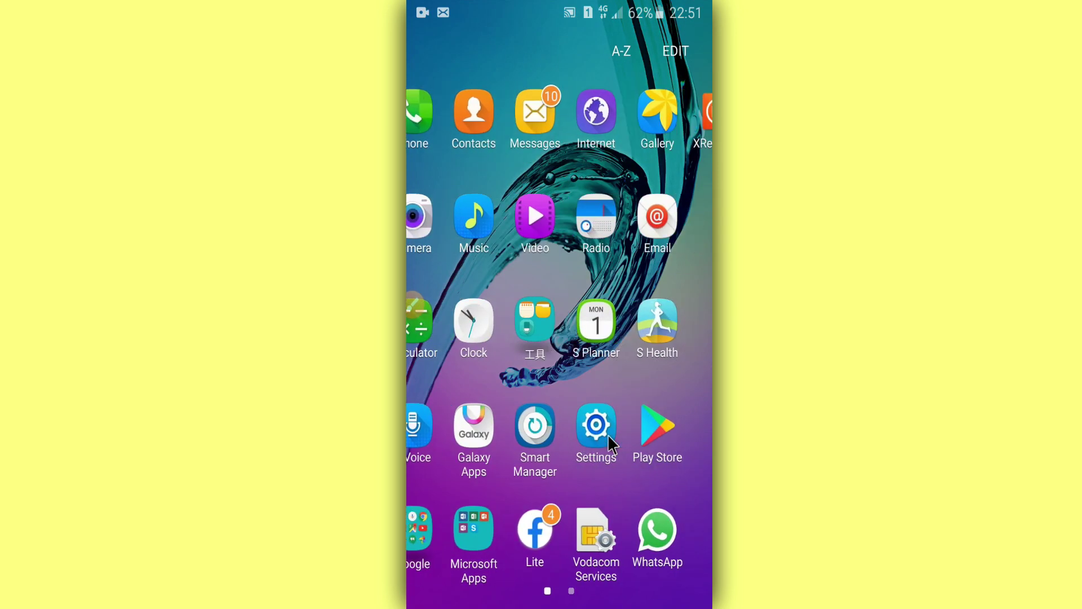
scroll(608, 434, down, 1)
drag(567, 362, 698, 363)
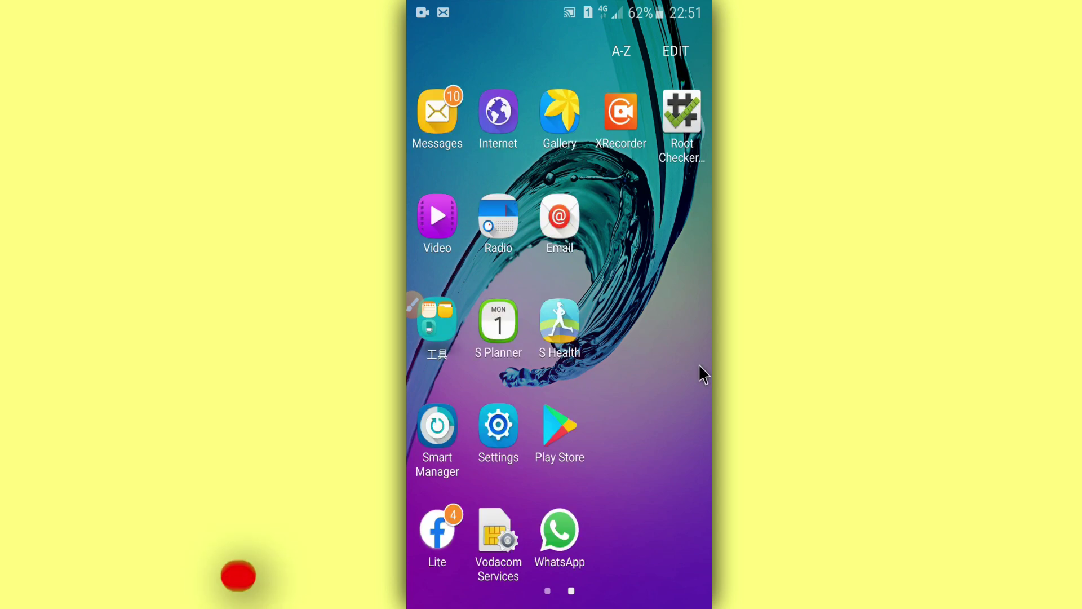
click(627, 418)
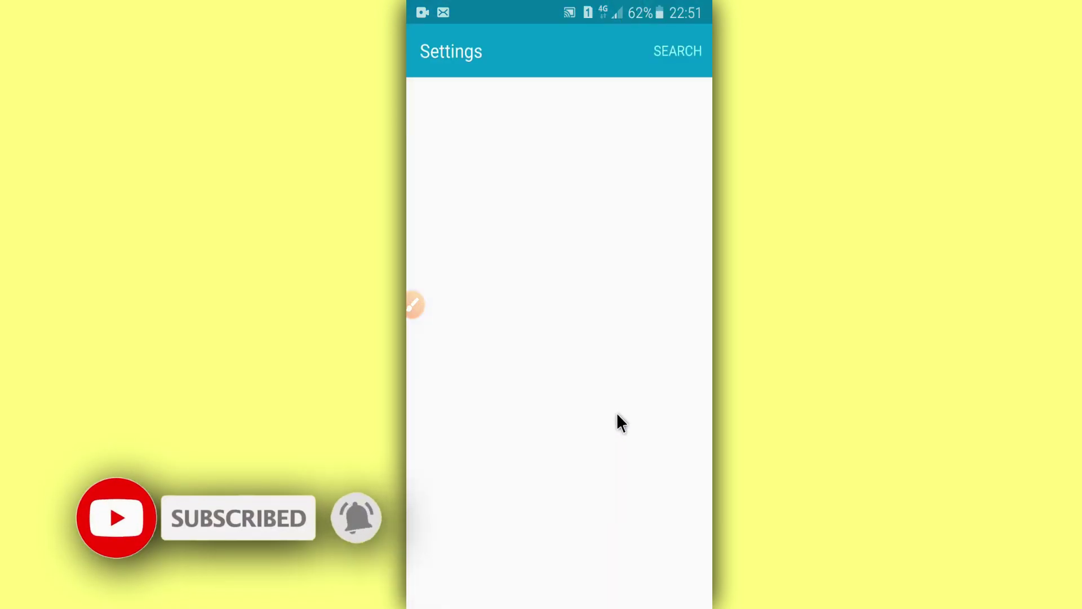
scroll(614, 417, down, 10)
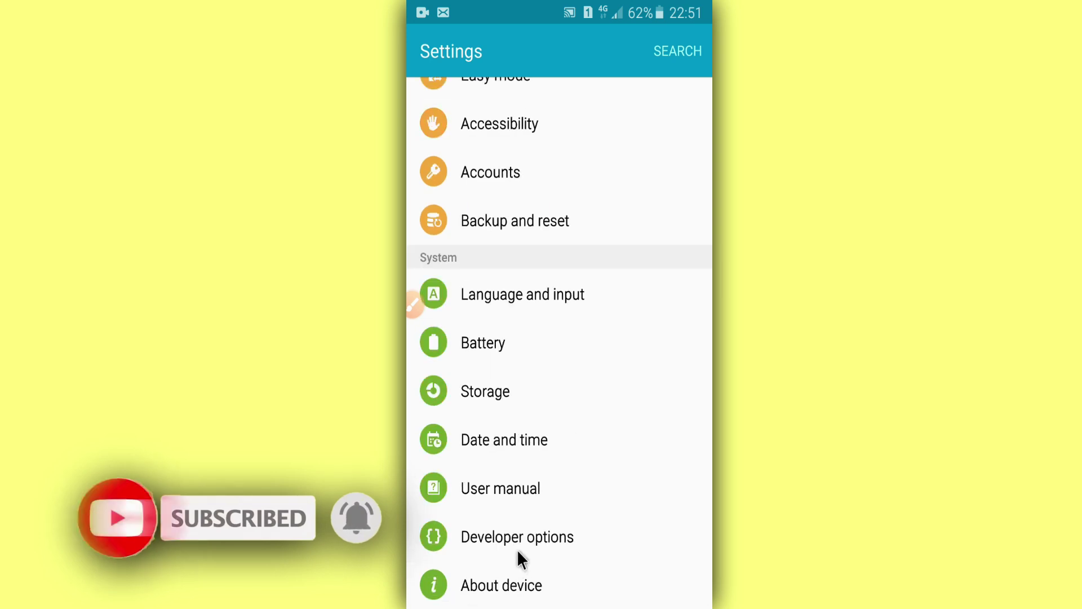
click(488, 591)
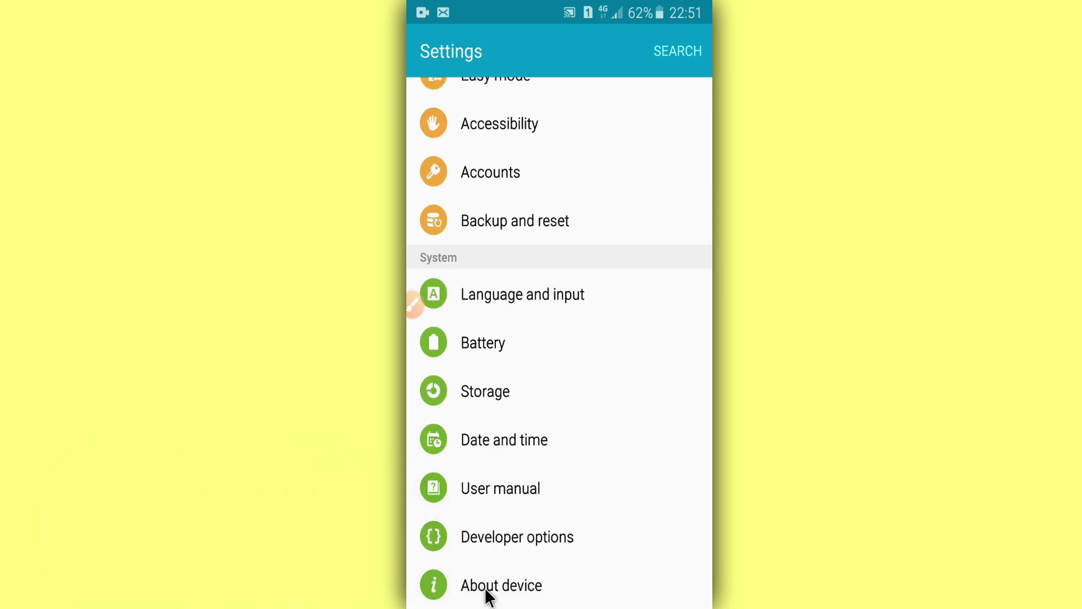
click(532, 417)
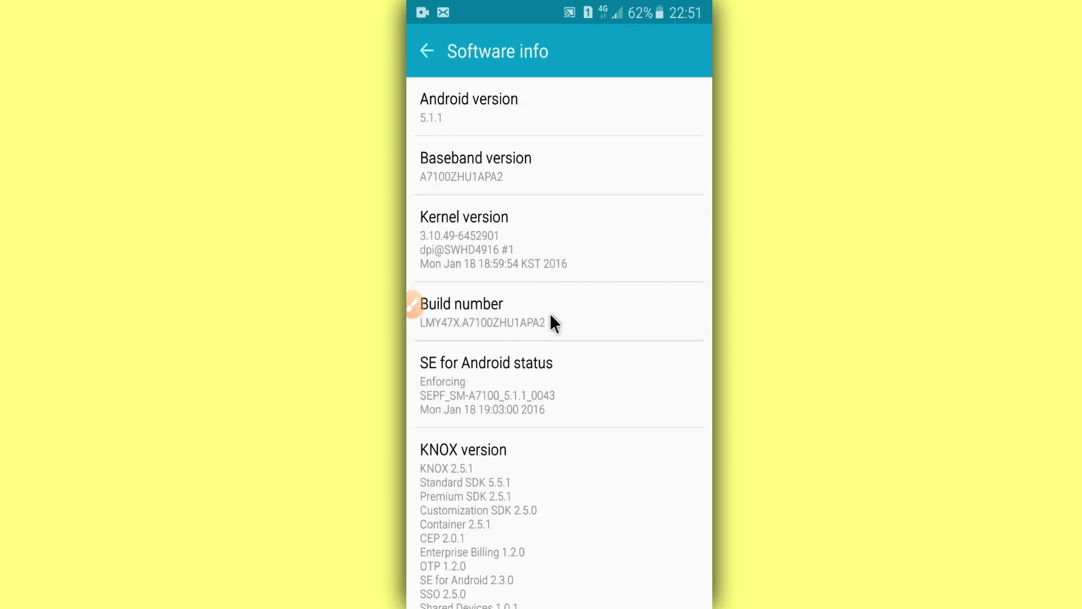
Step: Try to enable developer mode through the build number, then return to the main Settings list
click(551, 317)
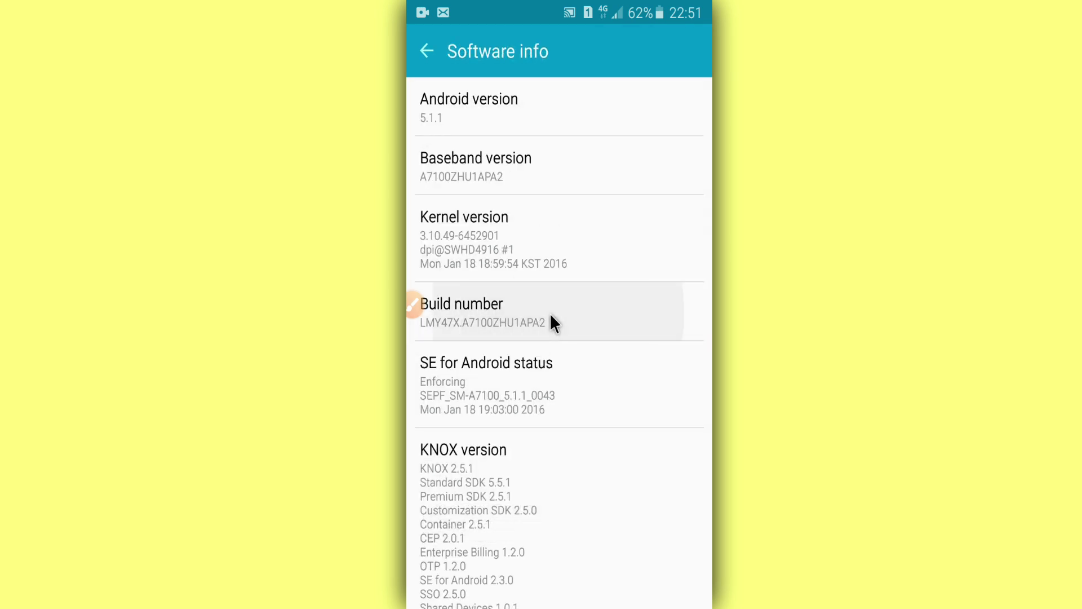
click(551, 317)
click(551, 317)
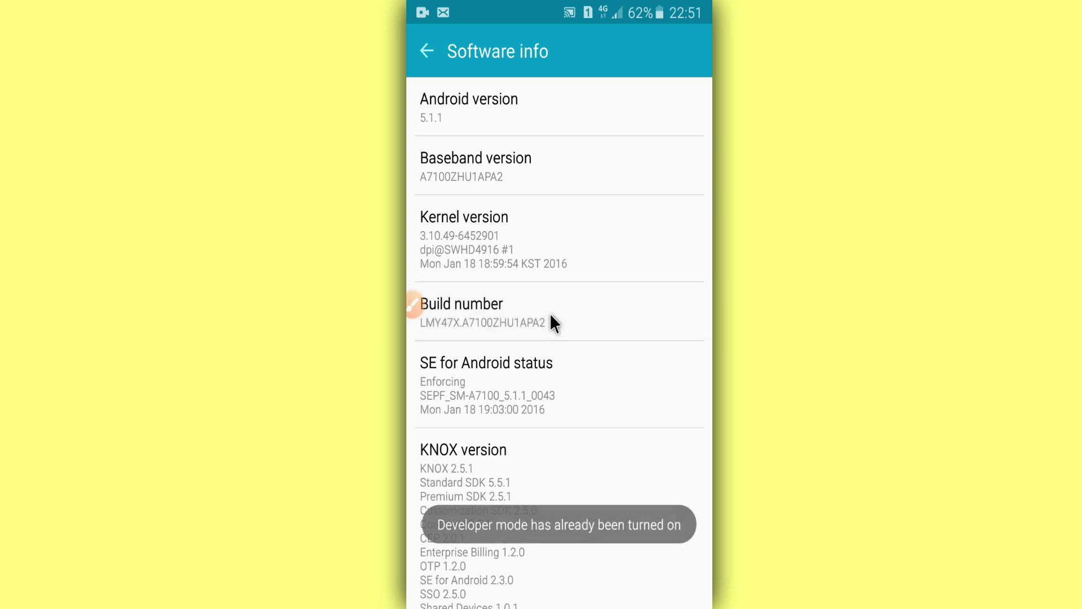
right_click(551, 313)
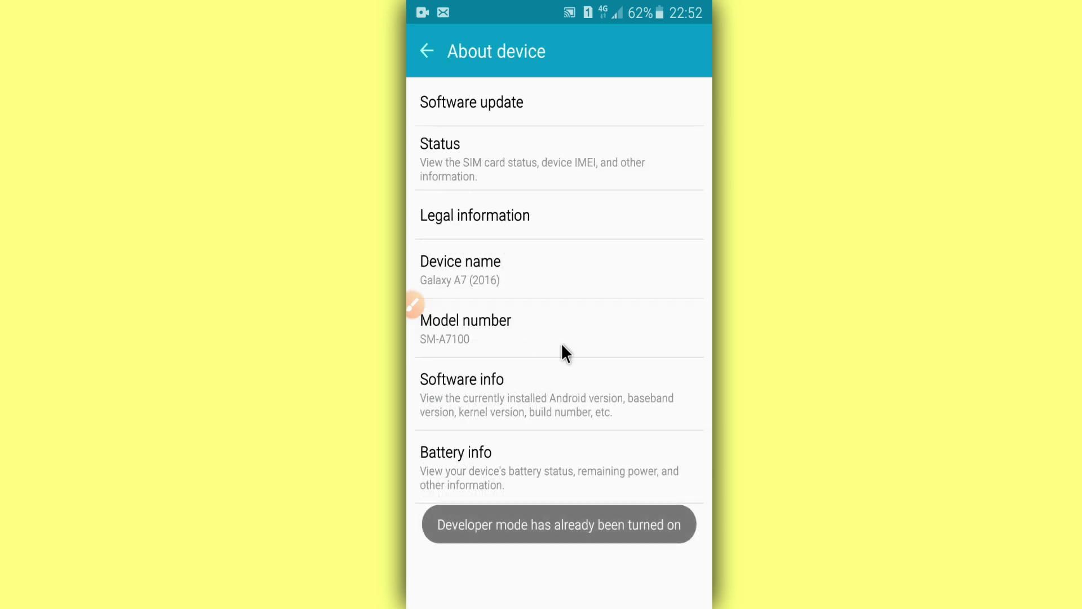
key(Escape)
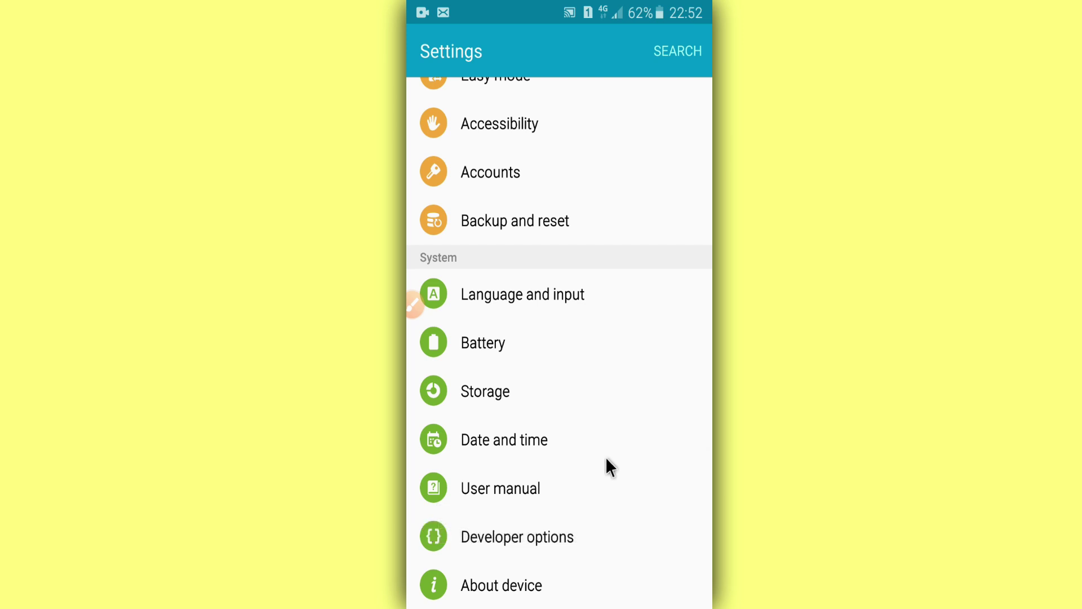
Step: Turn on USB debugging in Developer options and accept the confirmation
click(538, 531)
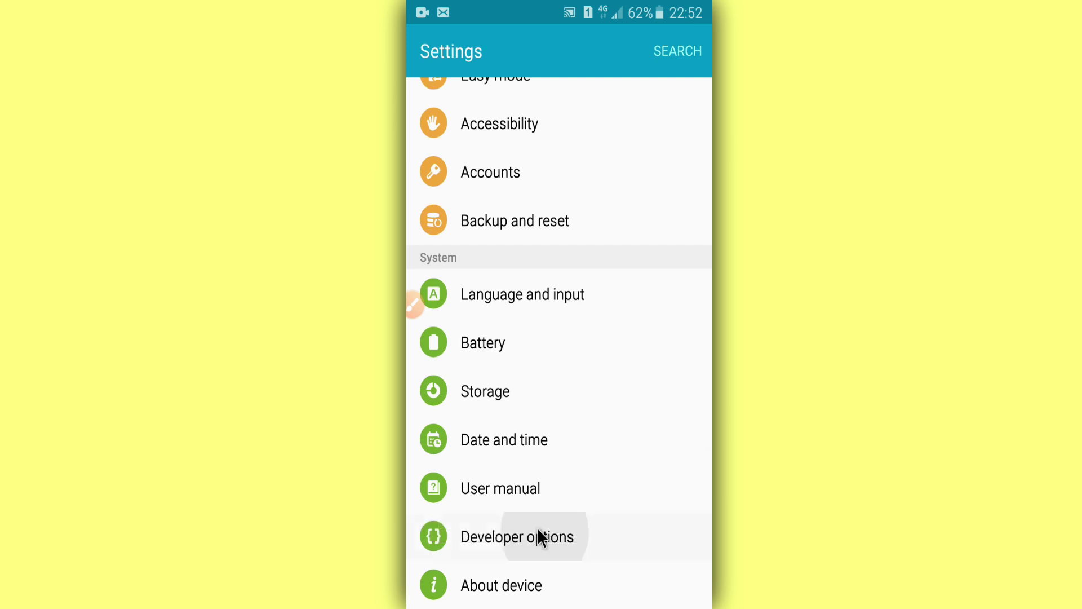
scroll(630, 273, down, 4)
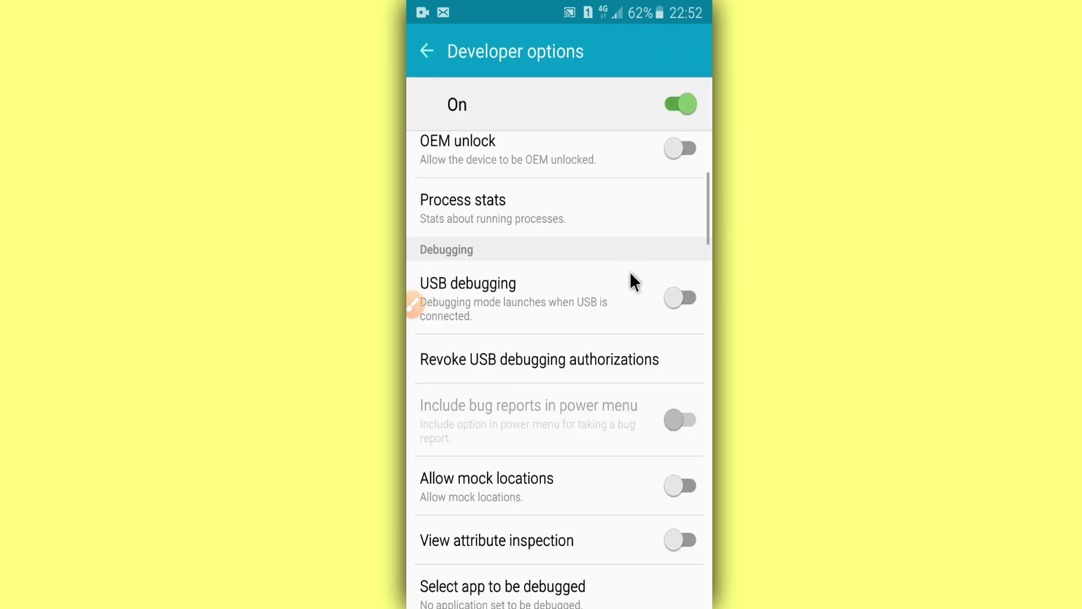
click(660, 302)
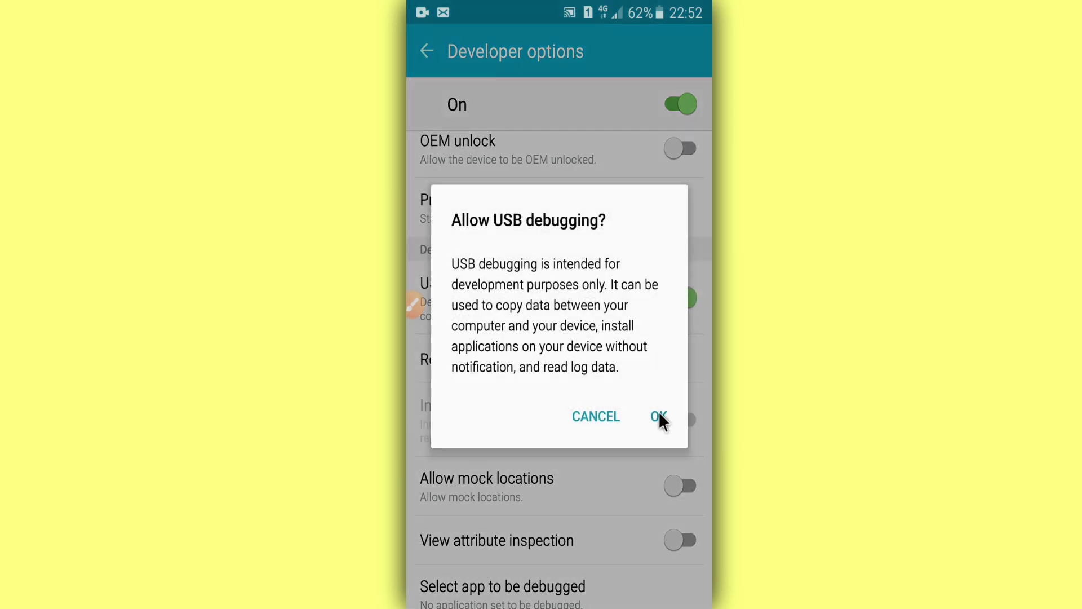
click(658, 415)
Step: Turn on OEM unlock in Developer options, confirm it, and leave Settings for the app list
scroll(639, 291, up, 1)
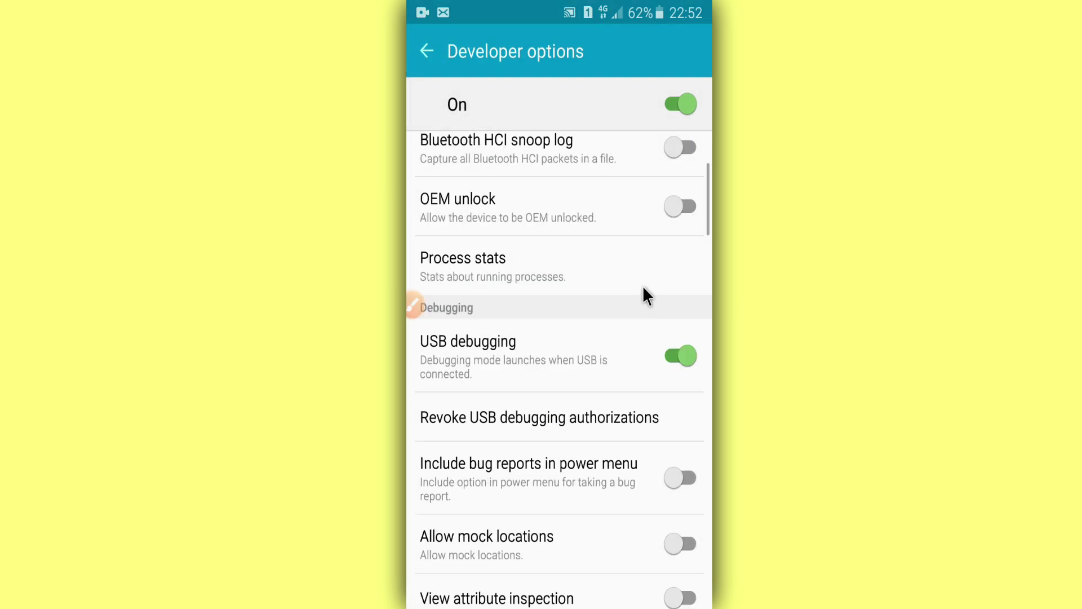
click(673, 209)
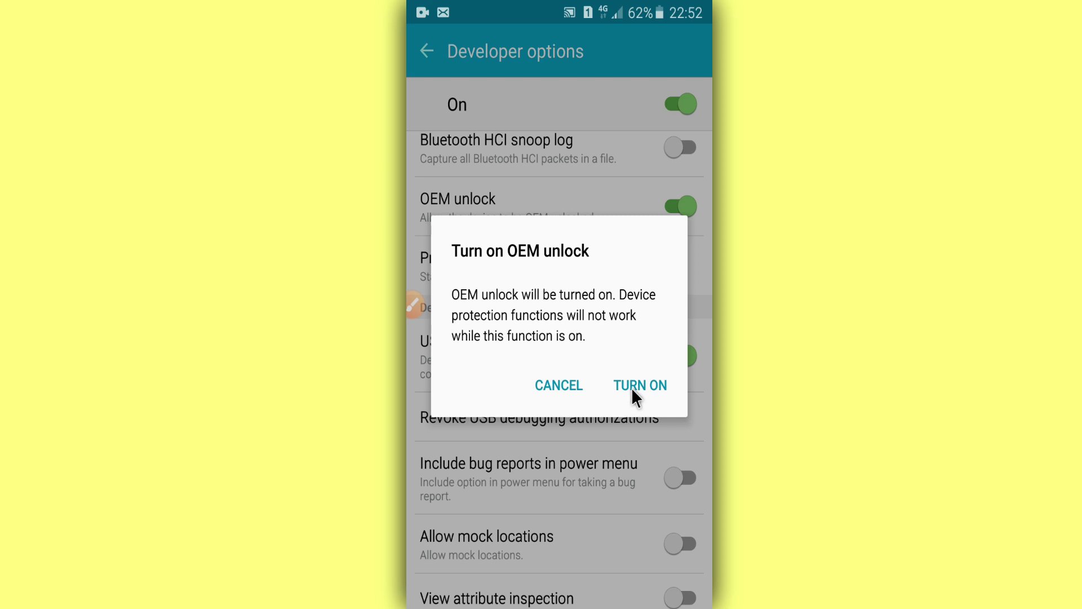
click(632, 389)
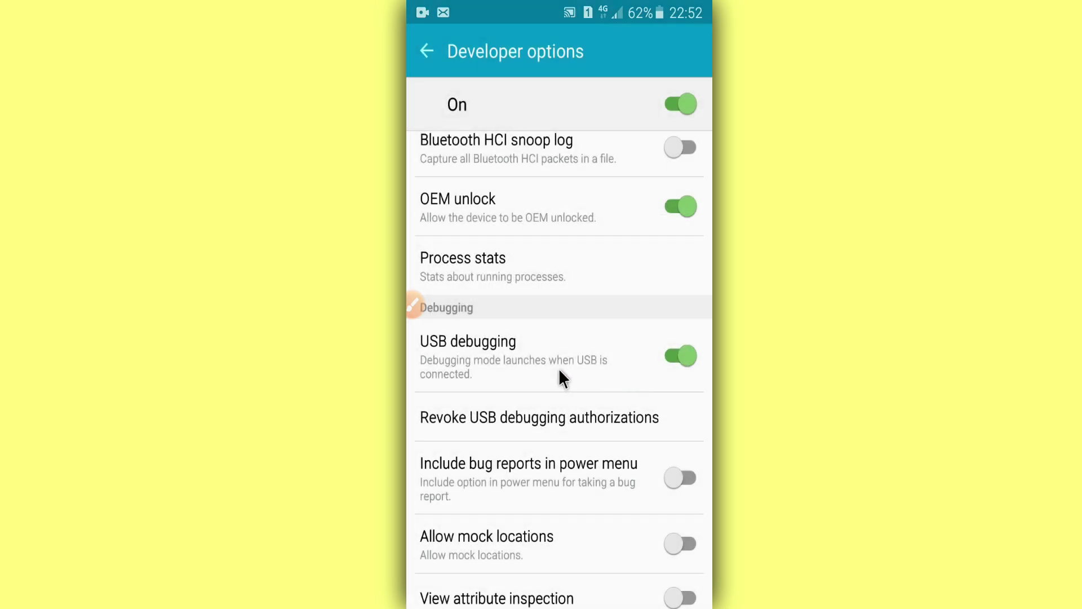
scroll(564, 368, down, 1)
scroll(568, 373, up, 3)
right_click(569, 368)
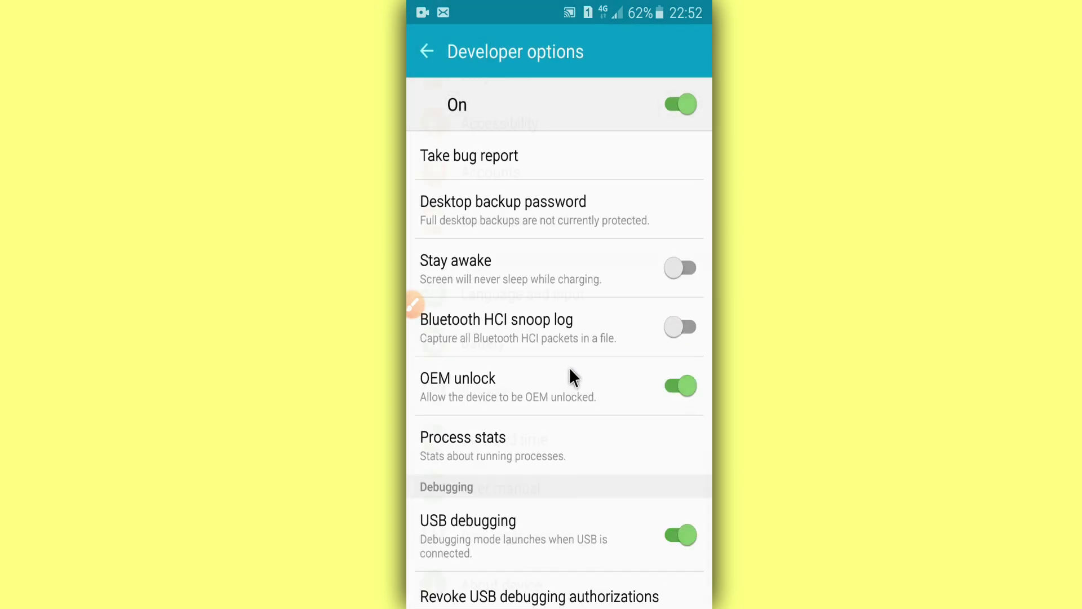
right_click(569, 368)
Step: Circle the KingRoot icon in the app list freehand with the screen-drawing brush, then close the drawing overlay
scroll(674, 430, down, 1)
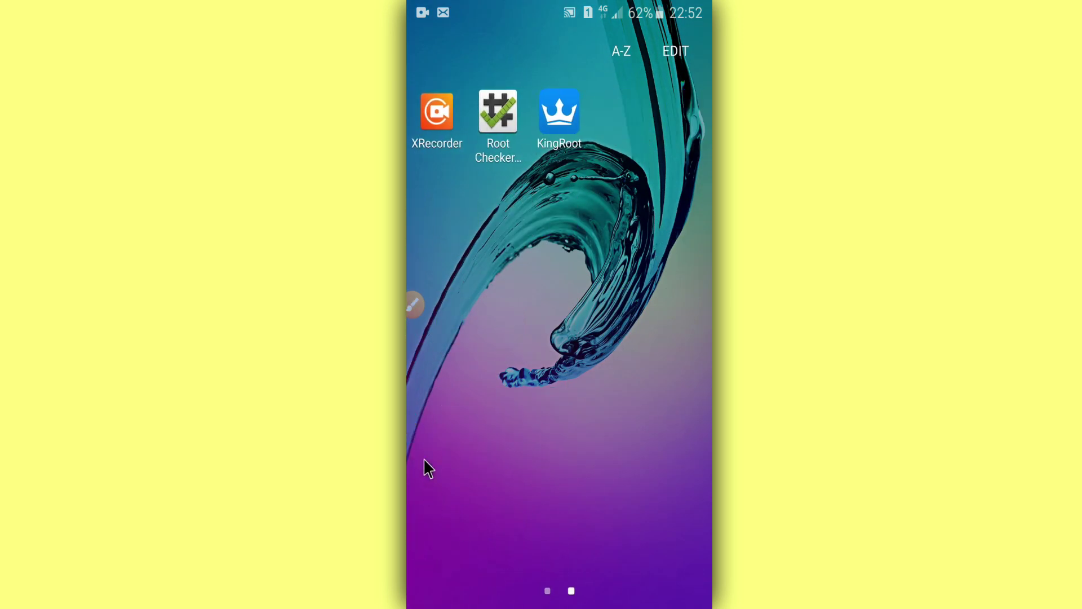
click(418, 298)
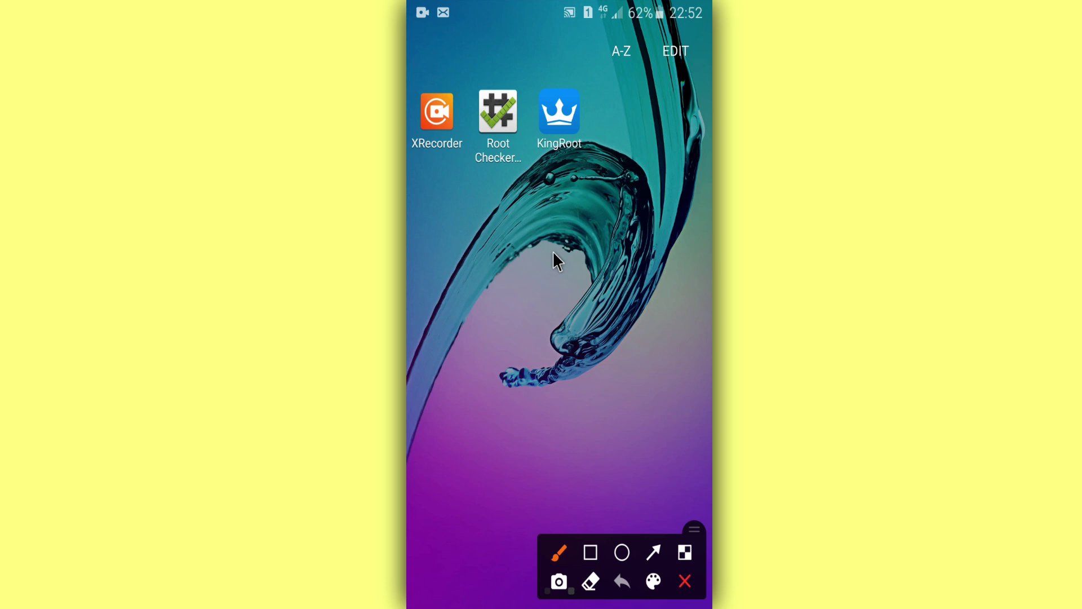
mouse_move(552, 156)
mouse_down()
mouse_move(537, 112)
mouse_move(572, 105)
mouse_move(544, 155)
mouse_up()
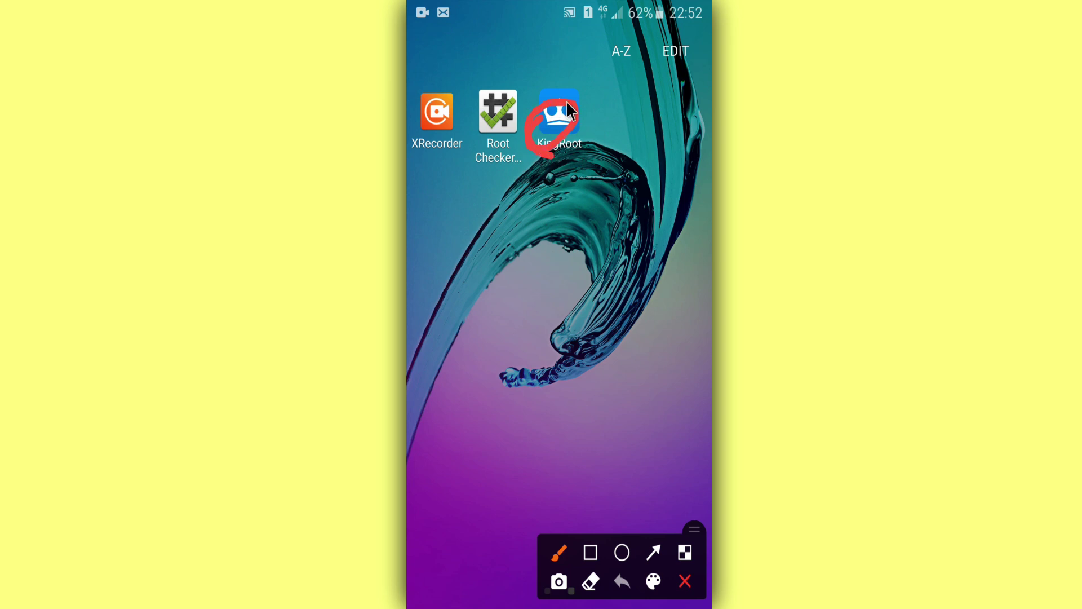
click(685, 581)
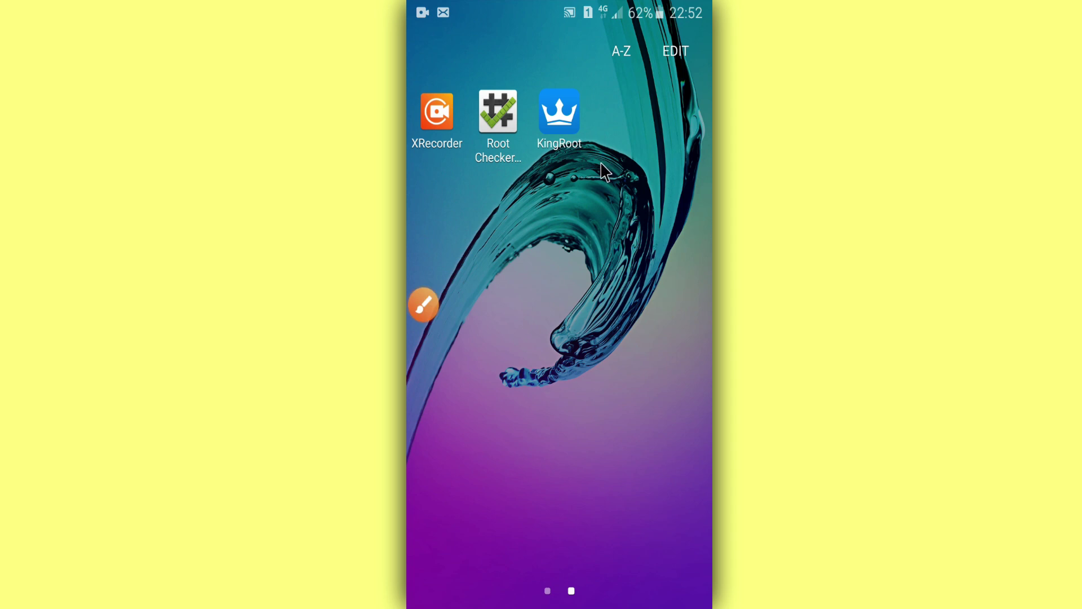
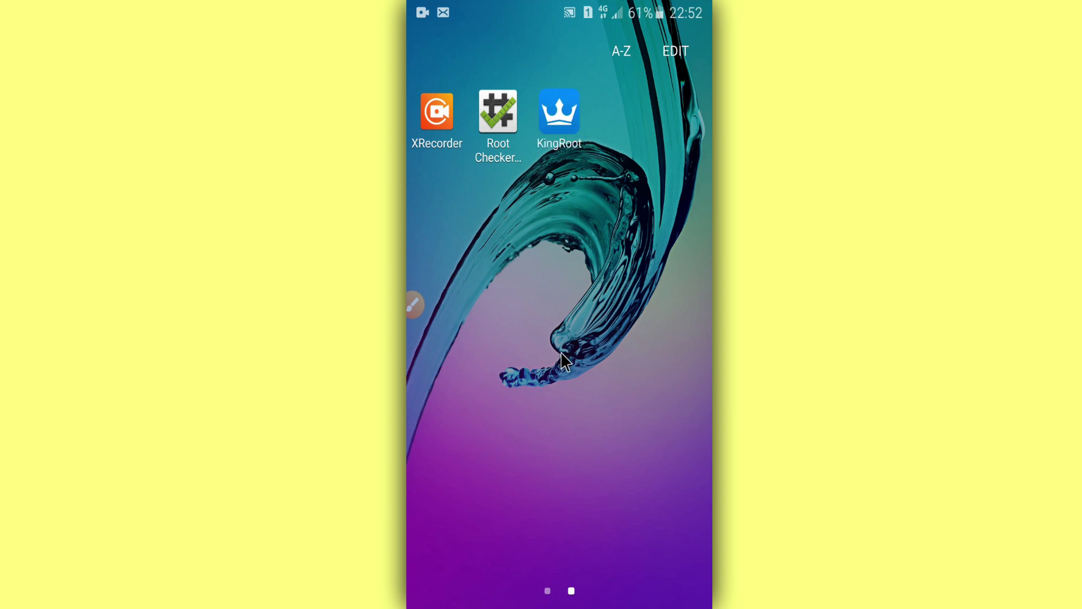
Step: Launch KingRoot and advance through its Simple and Secure introduction screens
click(548, 122)
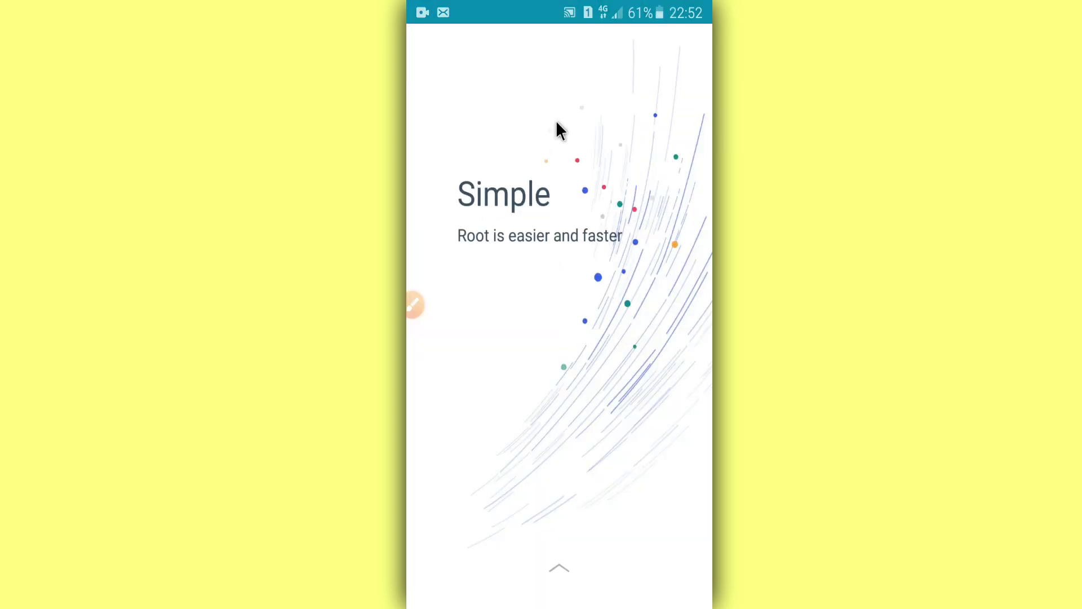
drag(560, 416, 562, 137)
drag(536, 443, 545, 135)
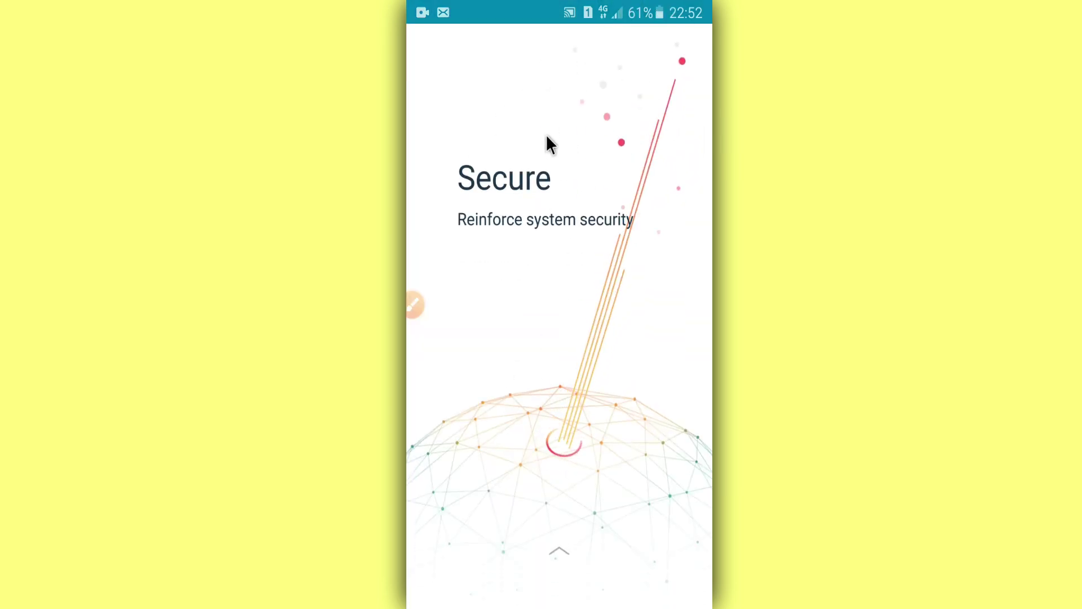
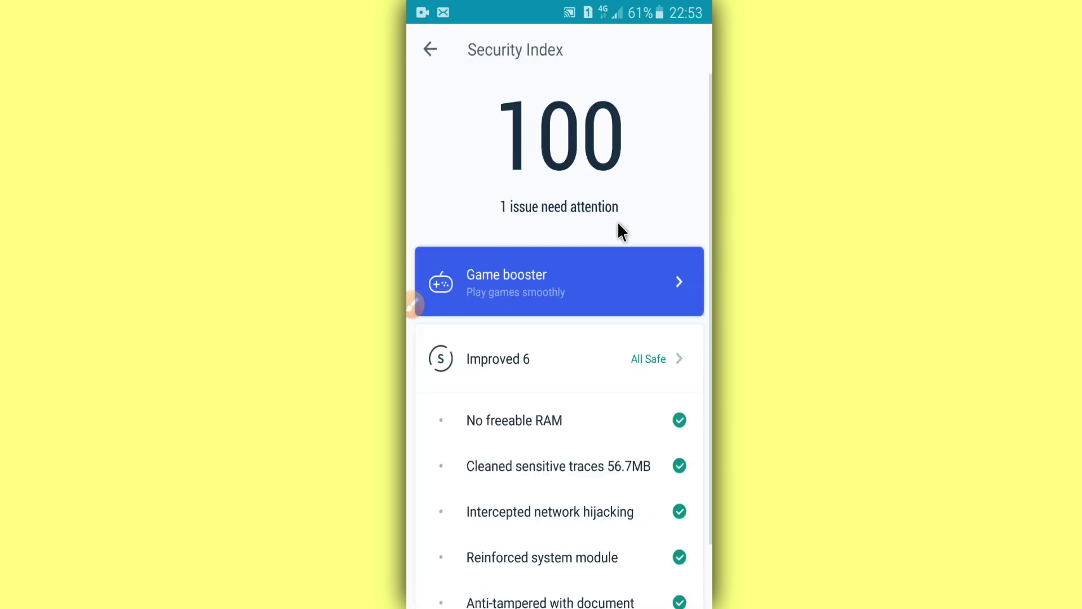
Step: Leave the Security Index results and start a root attempt with Try Root in KingRoot Labs
click(417, 40)
click(430, 48)
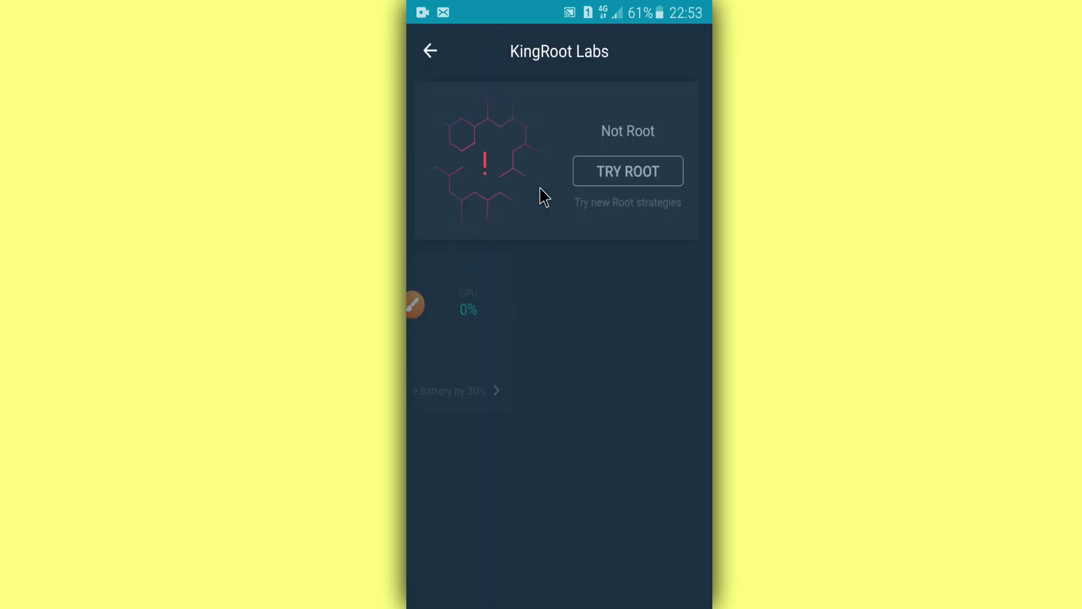
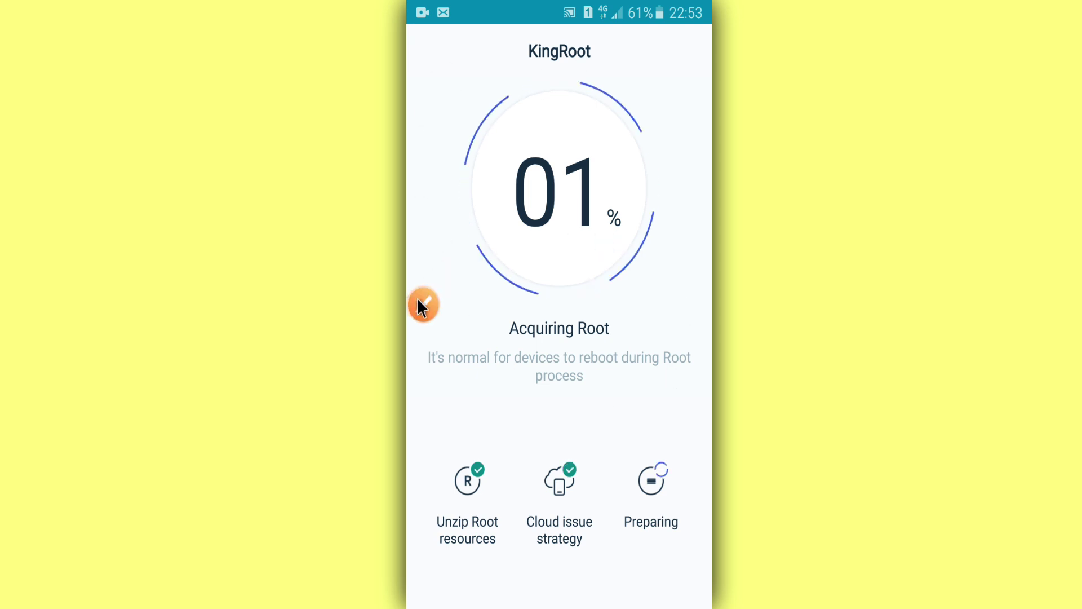
Step: Mark the Acquiring Root percentage freehand with the screen-drawing brush, then close the drawing overlay
click(422, 305)
drag(574, 225, 466, 216)
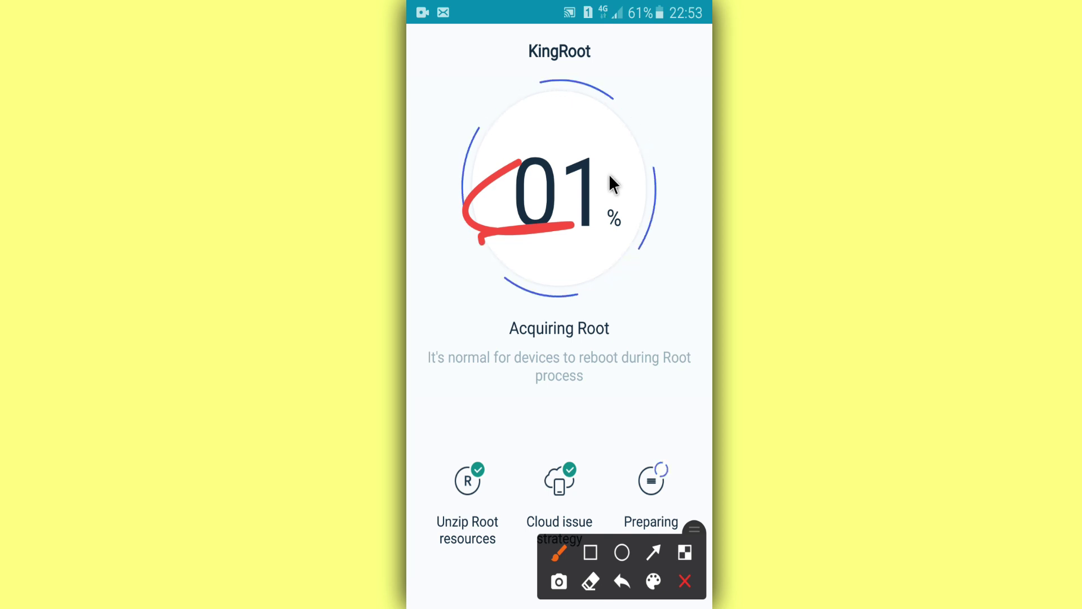
click(685, 581)
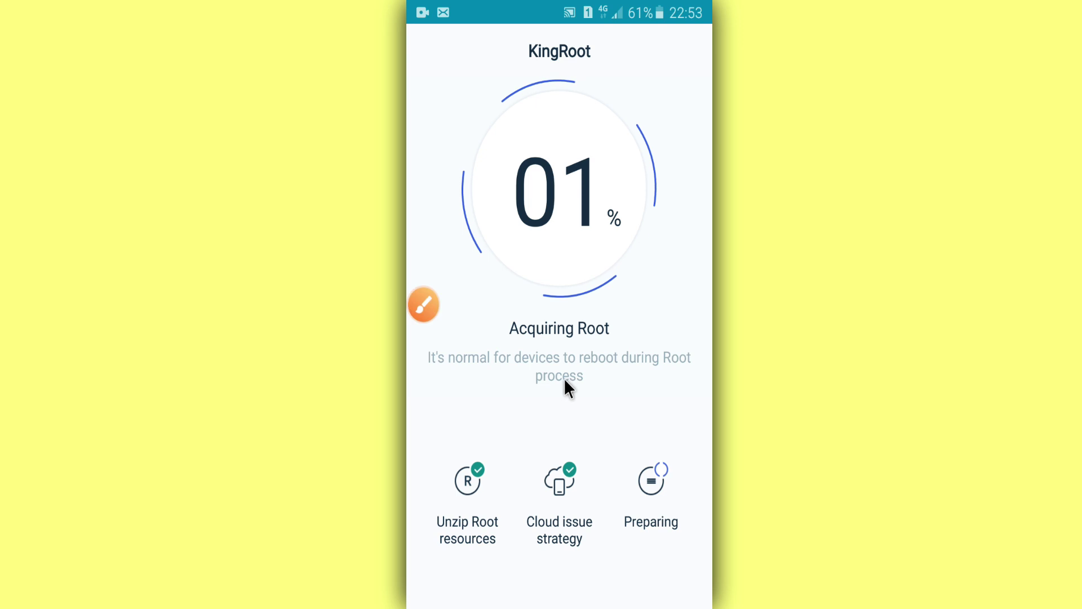
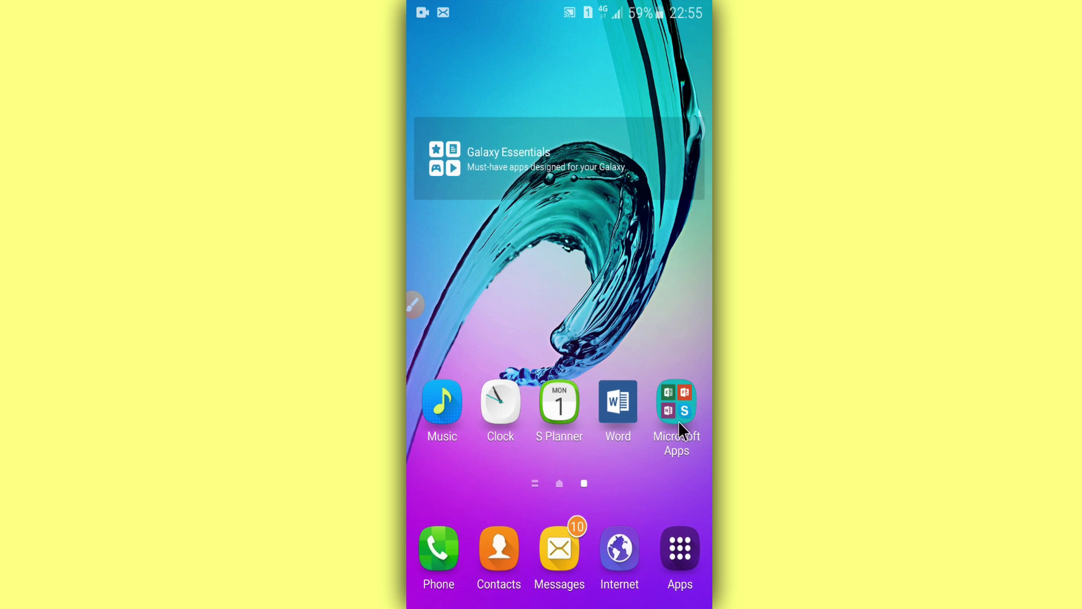
Step: Look through both pages of the app list and the notification shade, then return to the home screen
click(667, 544)
drag(507, 406, 550, 377)
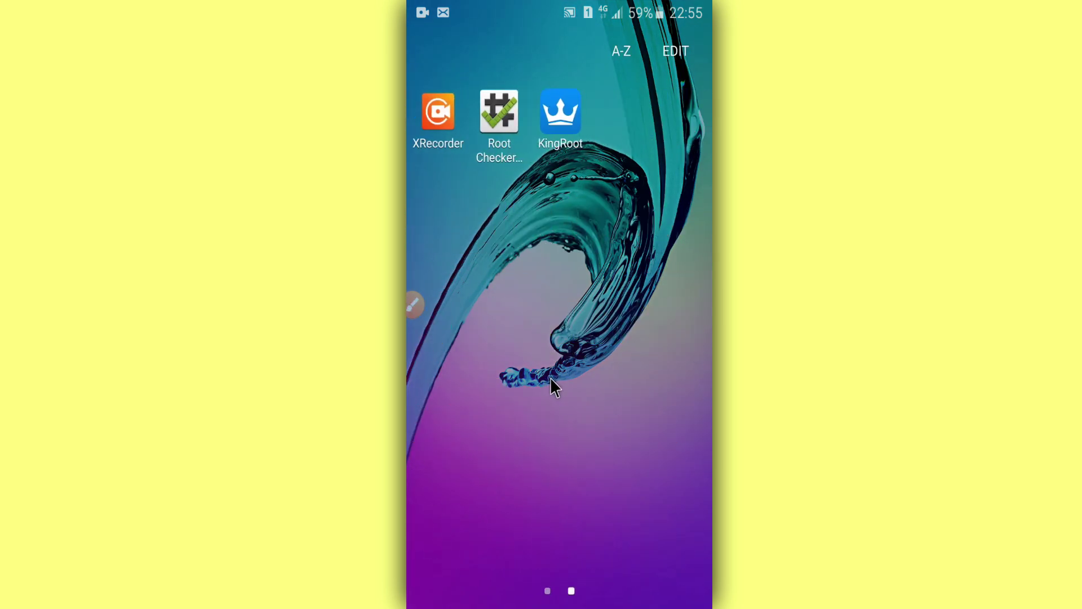
scroll(473, 264, up, 1)
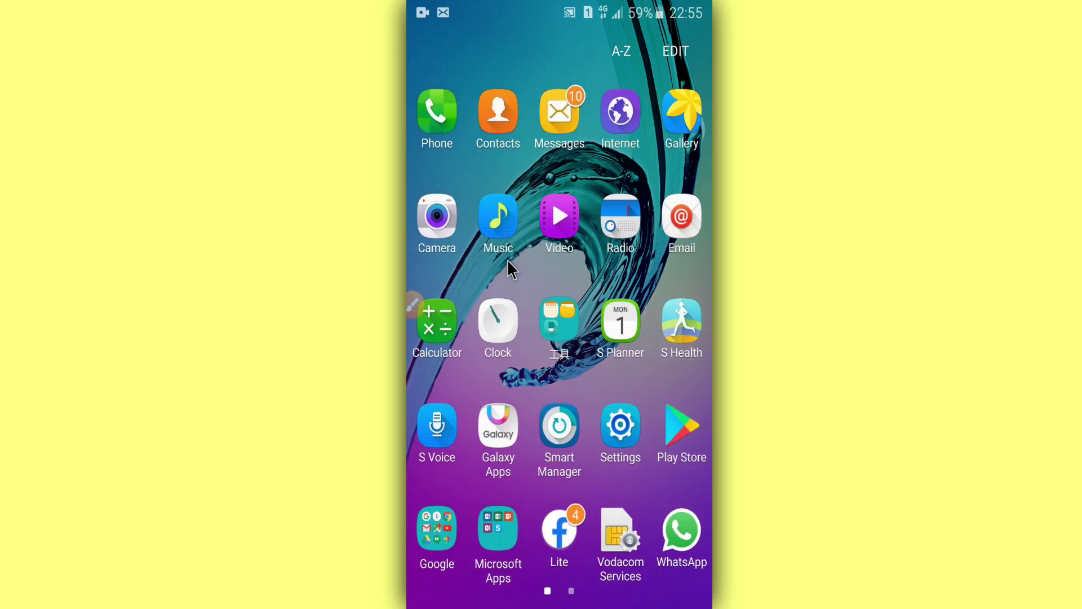
scroll(516, 259, down, 1)
scroll(531, 255, up, 1)
drag(556, 10, 572, 290)
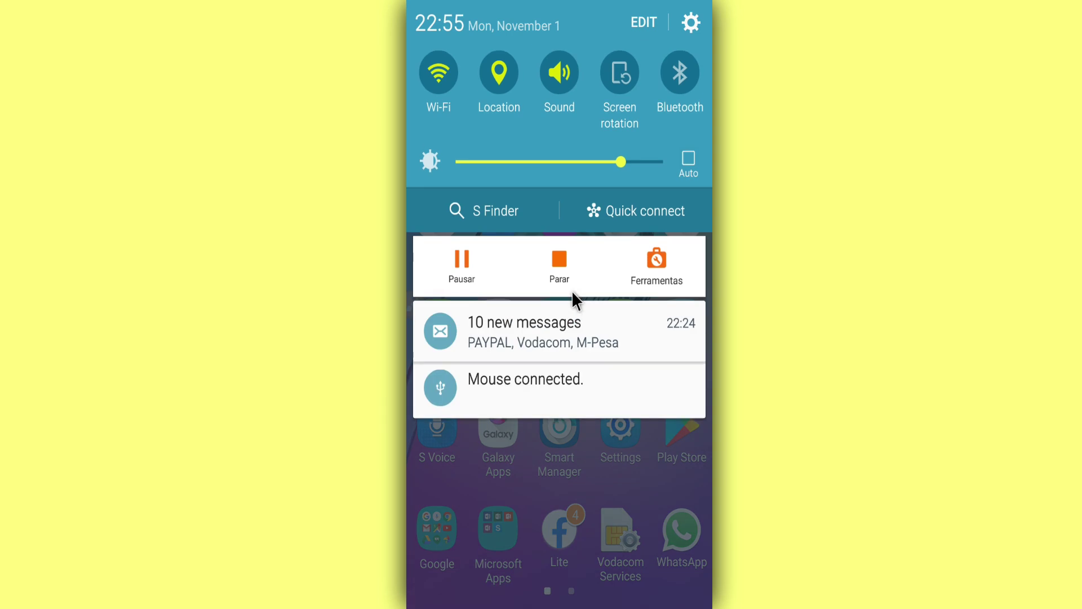
click(590, 481)
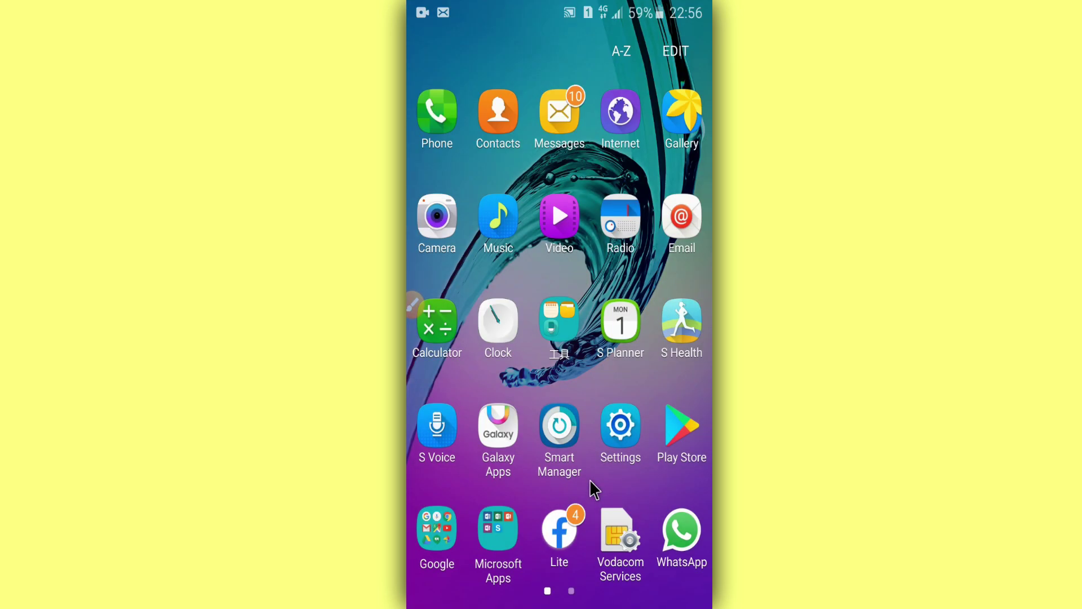
scroll(601, 476, down, 1)
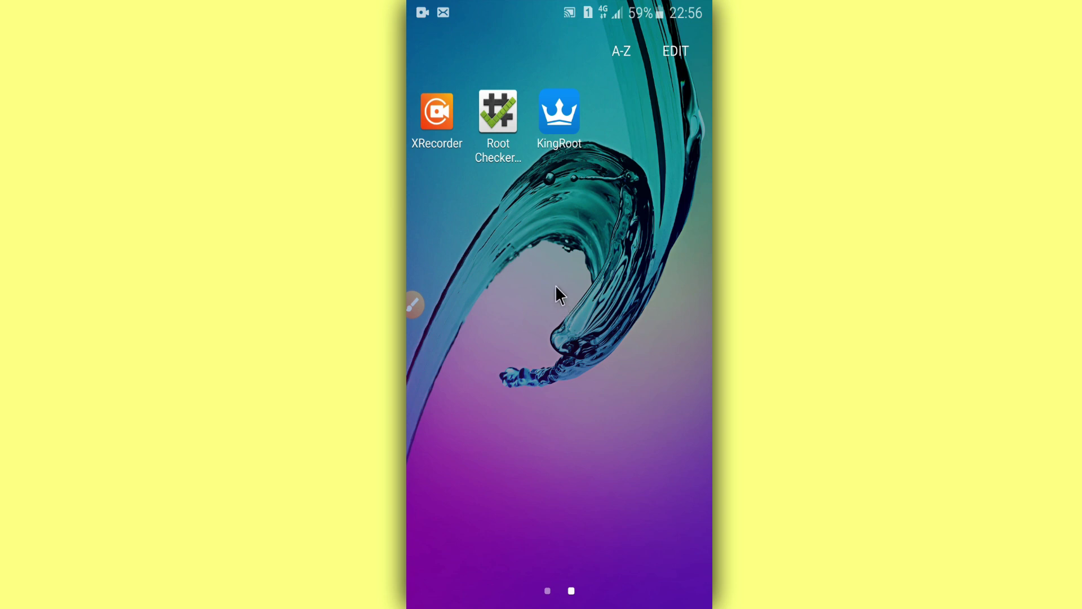
scroll(515, 326, up, 1)
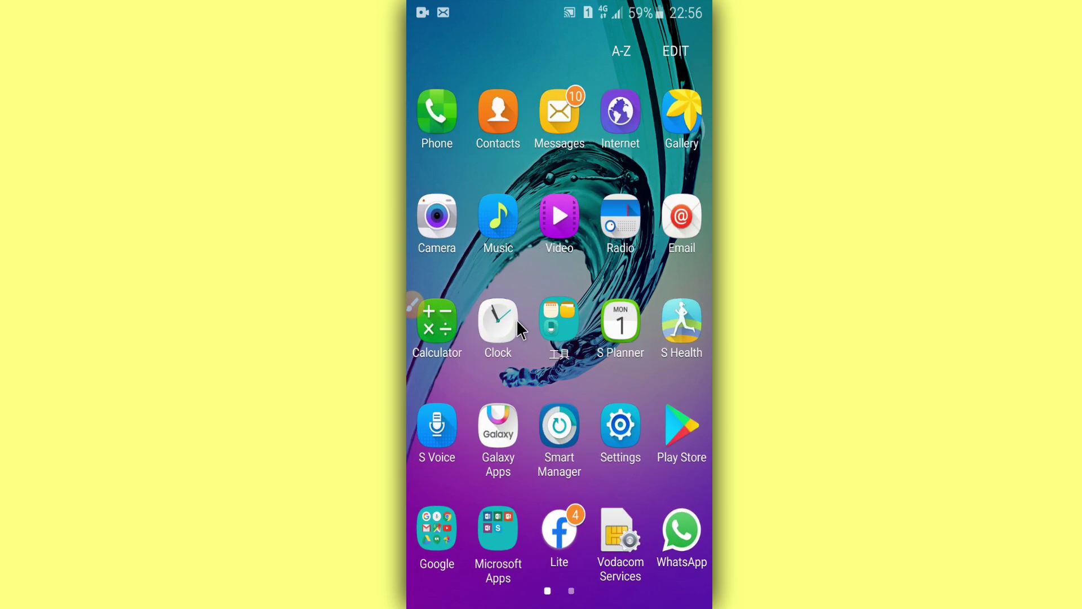
scroll(674, 468, down, 1)
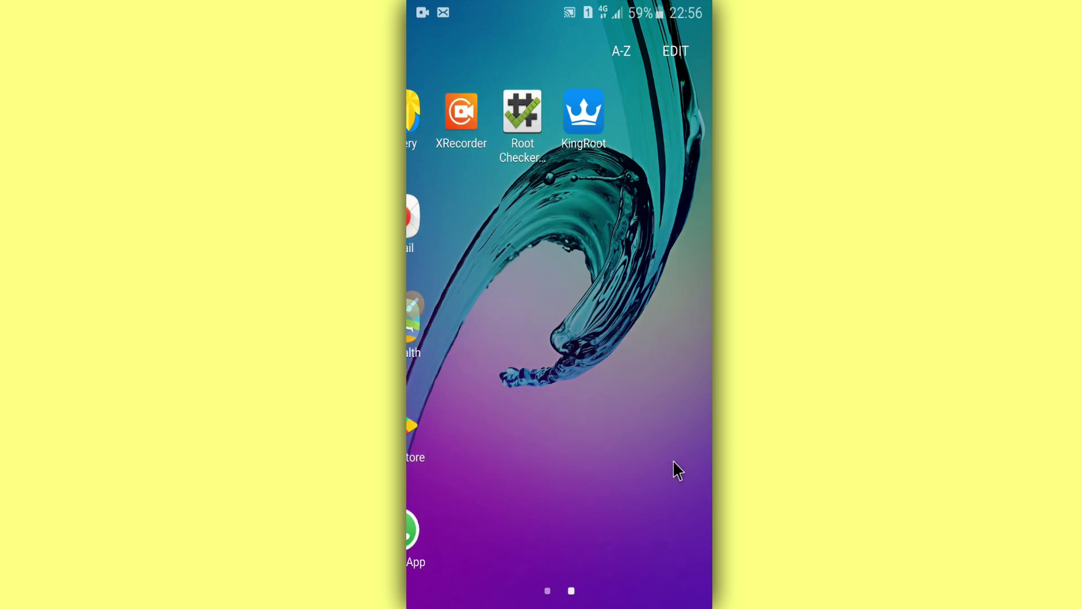
scroll(564, 502, up, 1)
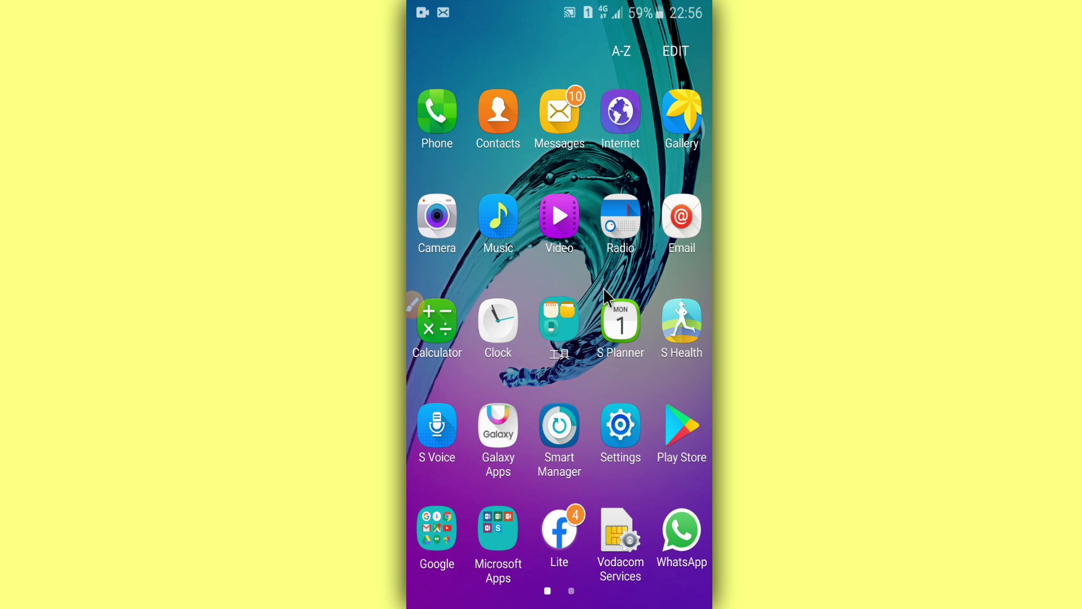
drag(641, 349, 493, 309)
right_click(504, 208)
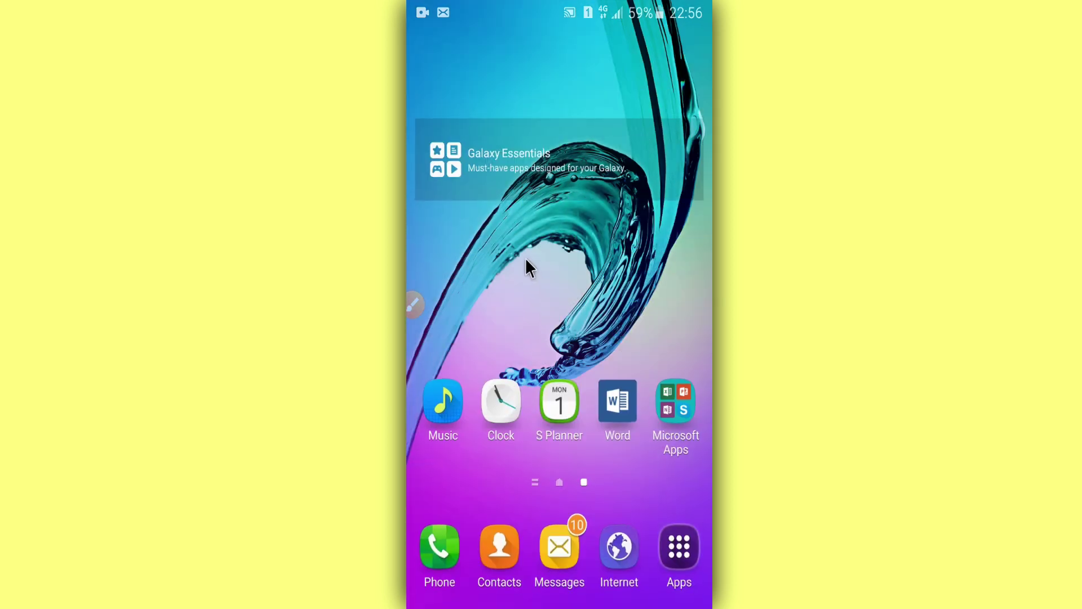
Step: Reopen the app list from the home screen and view the notification shade, then close the shade
click(681, 561)
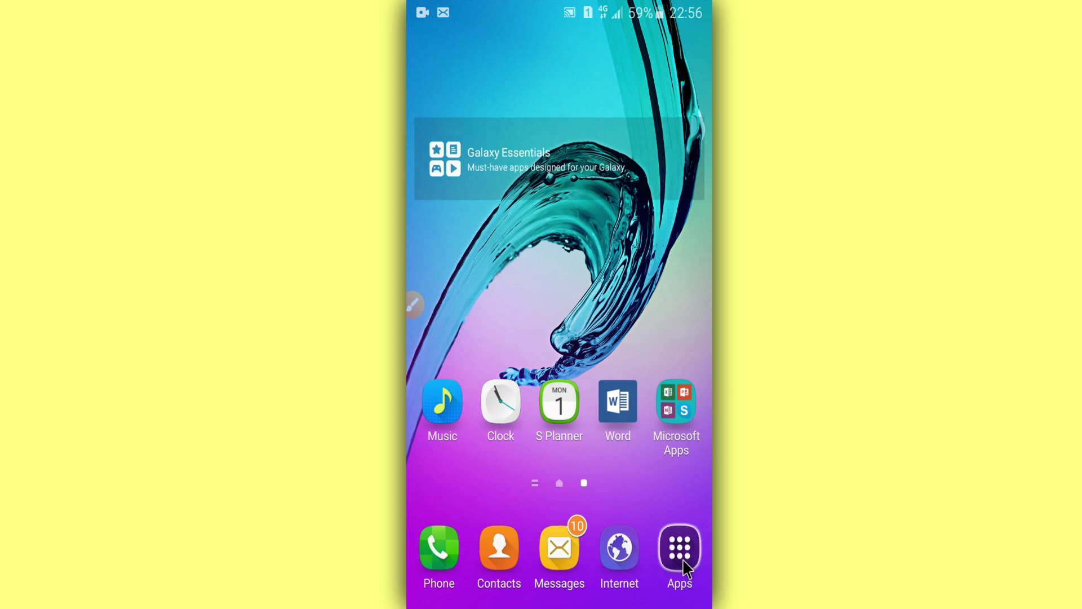
drag(574, 399, 637, 361)
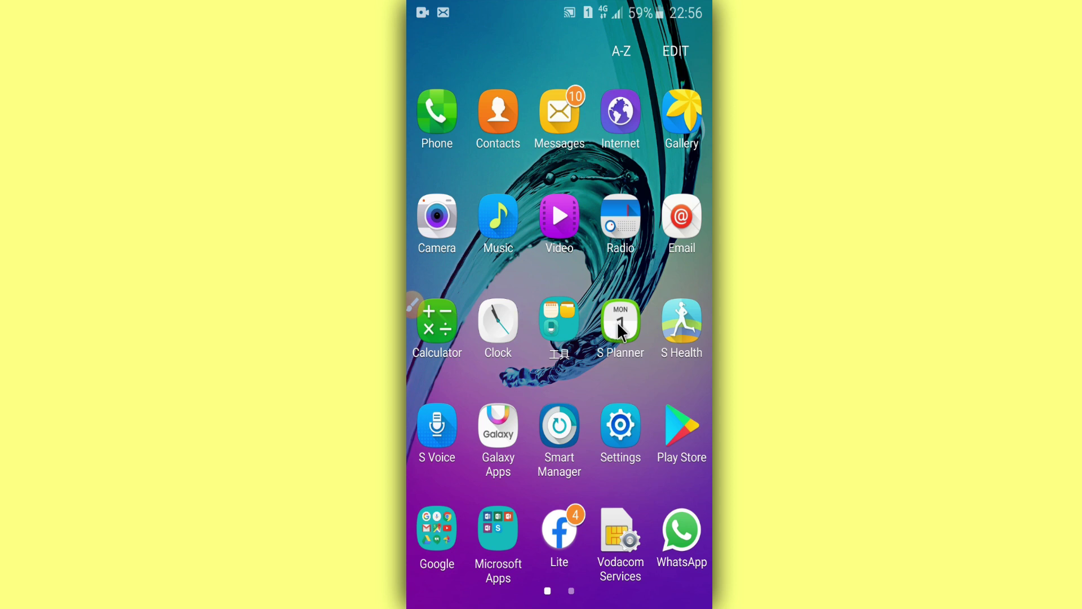
drag(472, 330, 428, 332)
drag(545, 242, 607, 247)
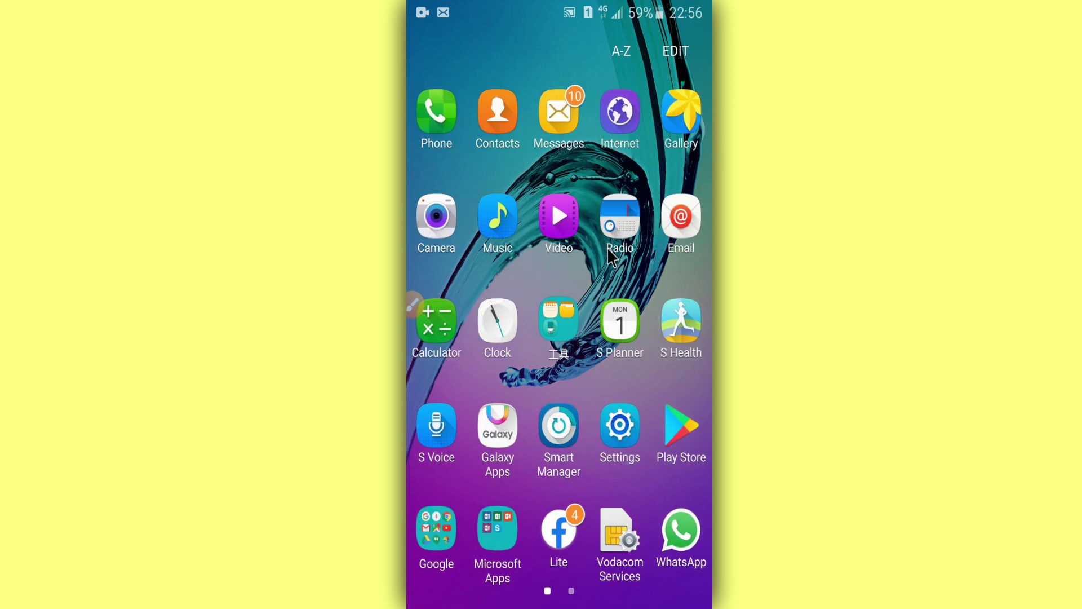
drag(443, 27, 498, 276)
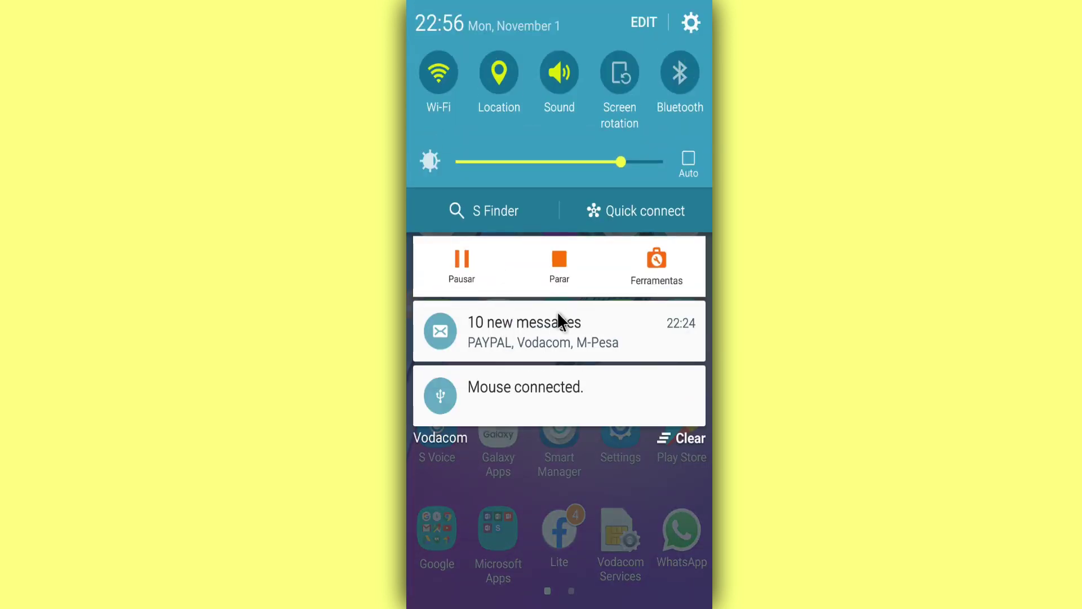
click(497, 456)
drag(563, 469, 696, 434)
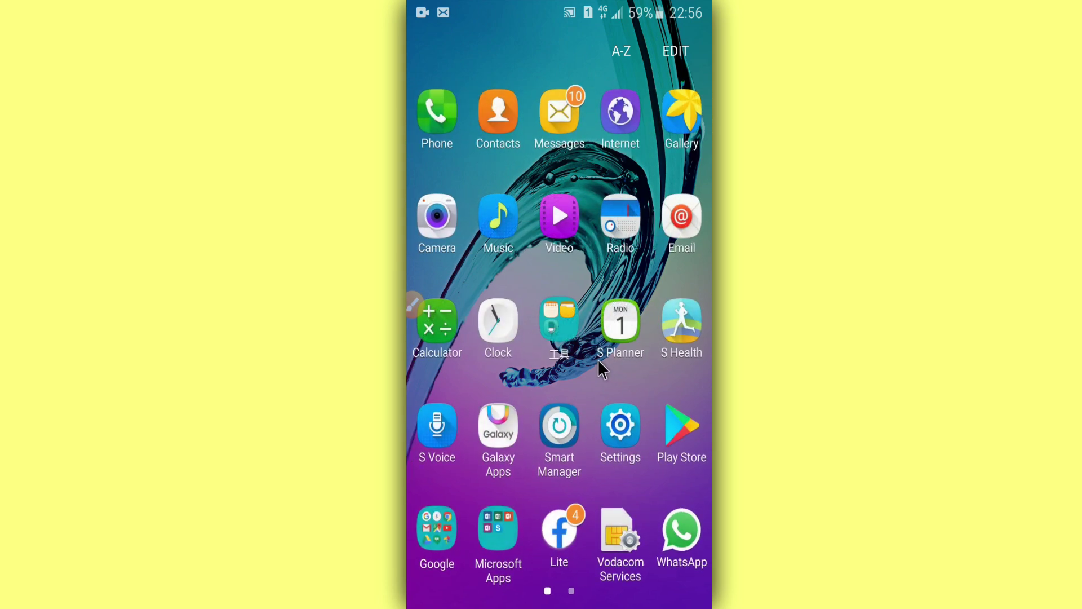